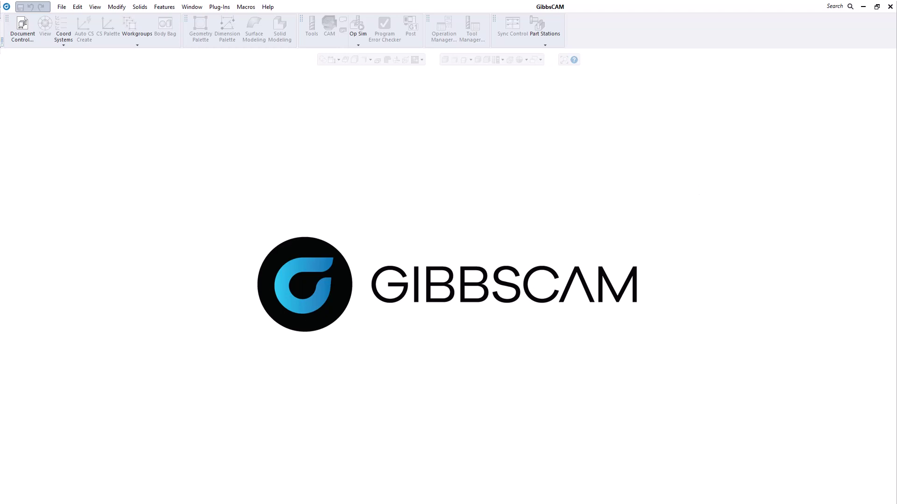
Look over the GibbsCAM software downloads page, then close the browser.
key(alt+Tab)
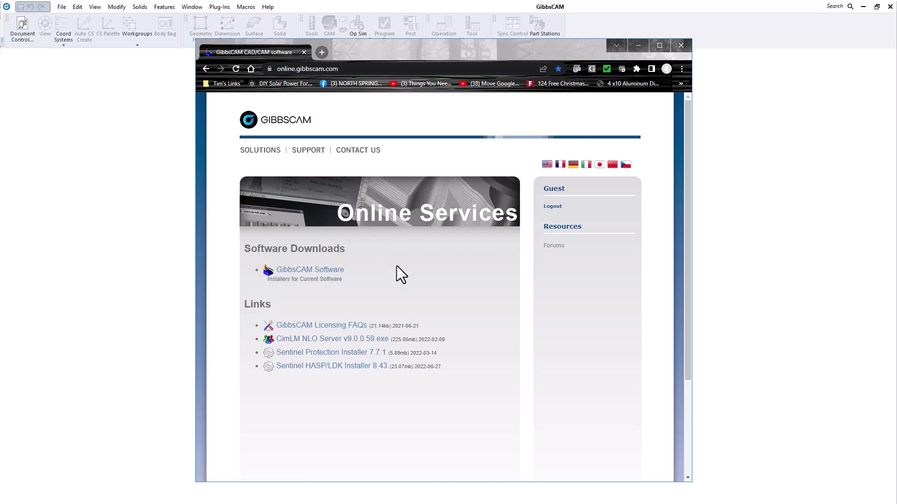
click(299, 271)
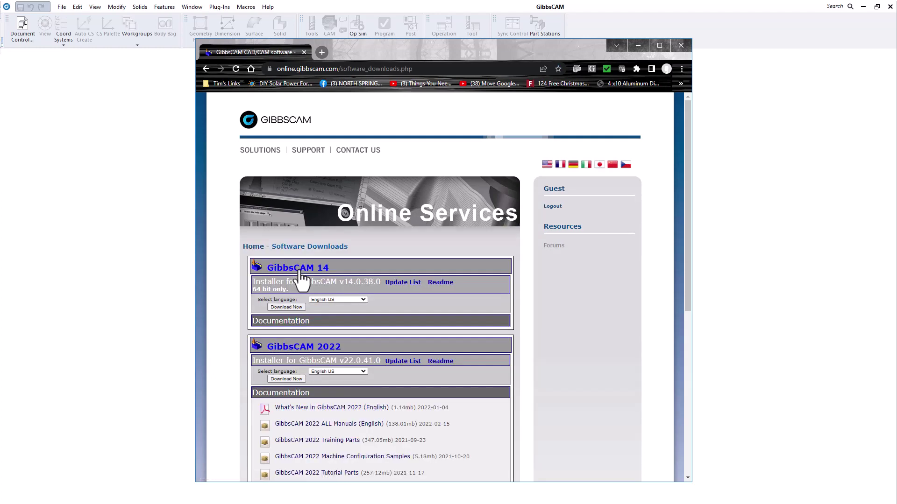
scroll(400, 322, down, 2)
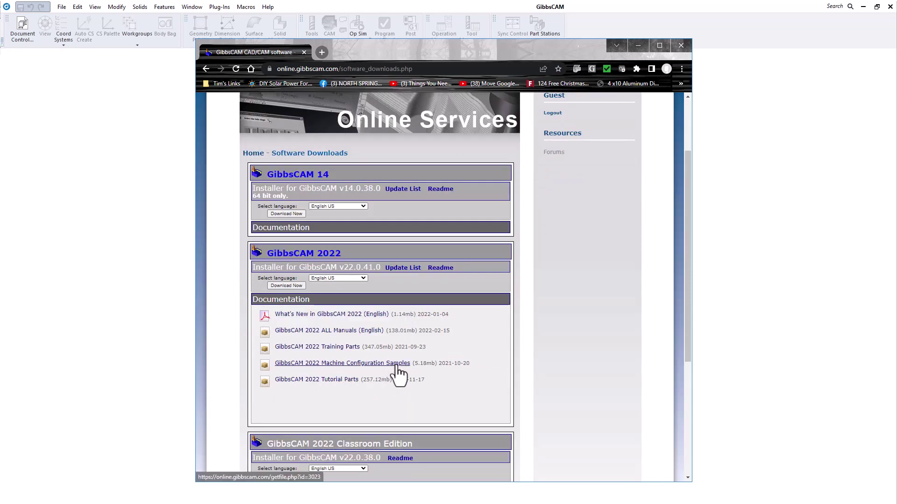
click(683, 46)
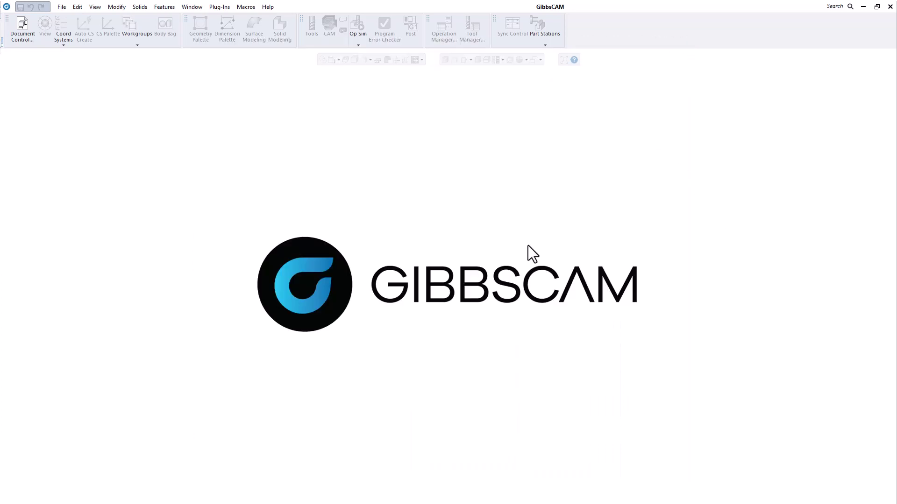
Extract GC2022_Machine_Configuration_Samples.zip from the Machine Sim folder into its own folder.
key(alt+Tab)
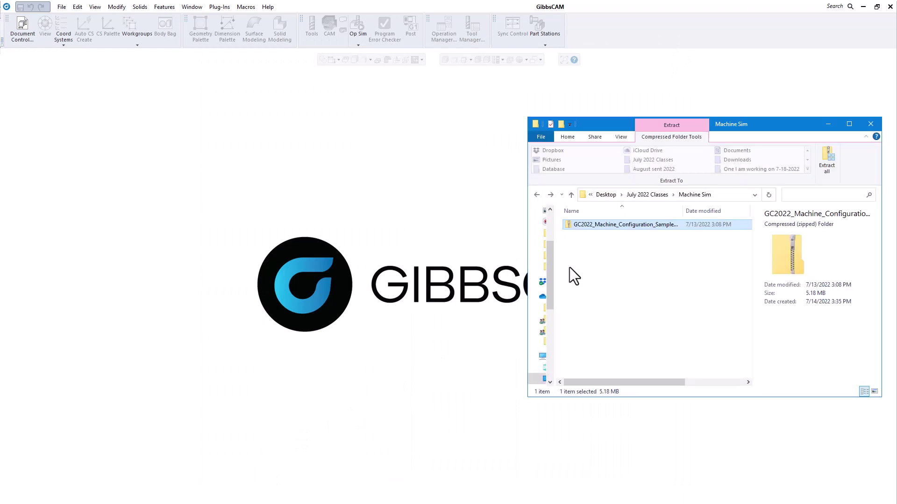
drag(760, 121, 415, 110)
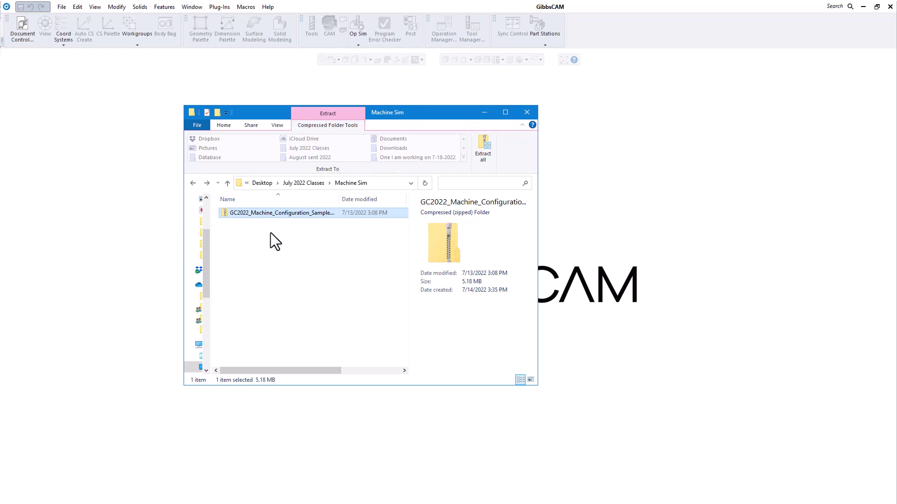
right_click(272, 214)
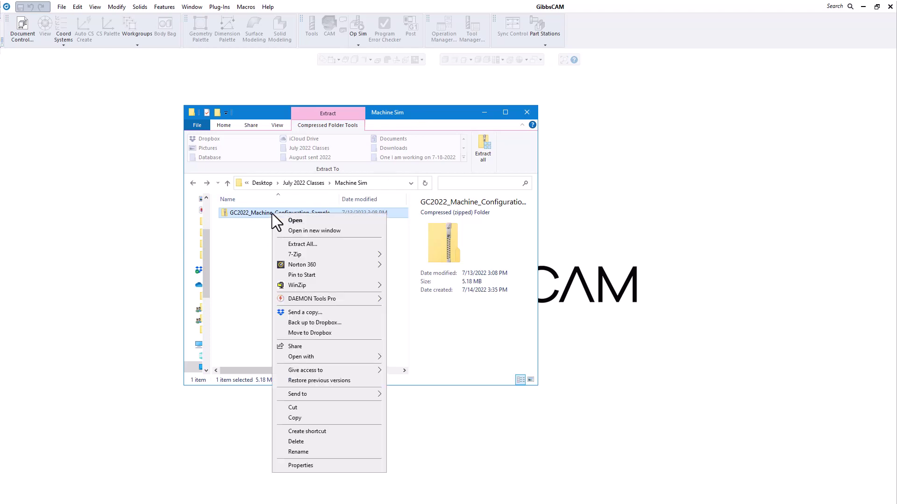
click(304, 245)
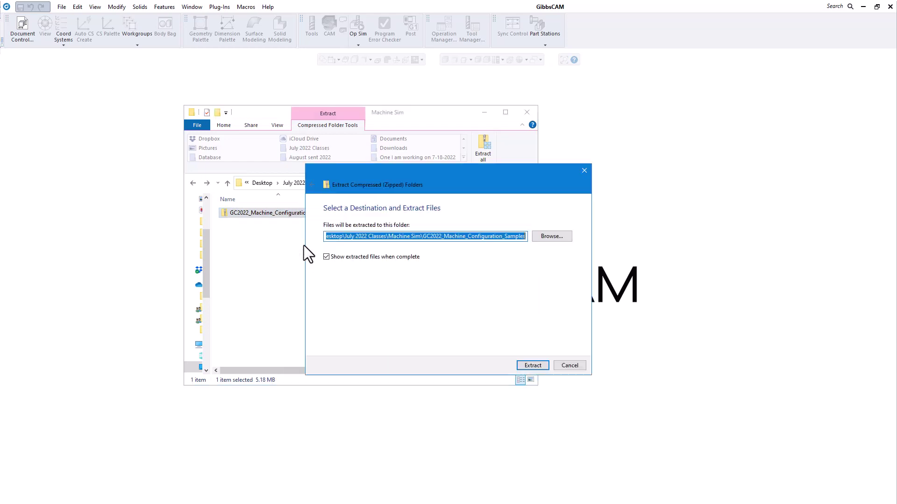
click(525, 365)
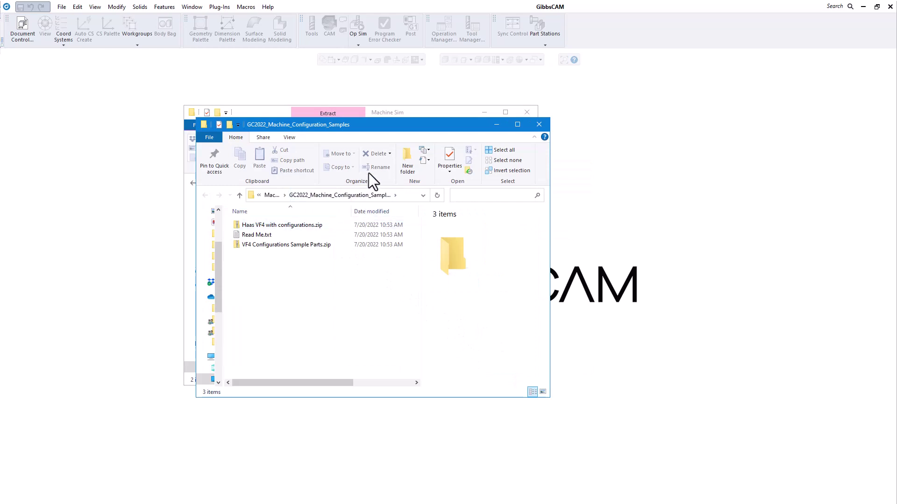
Close the original Machine Sim window and move the extracted samples window to the right.
click(527, 112)
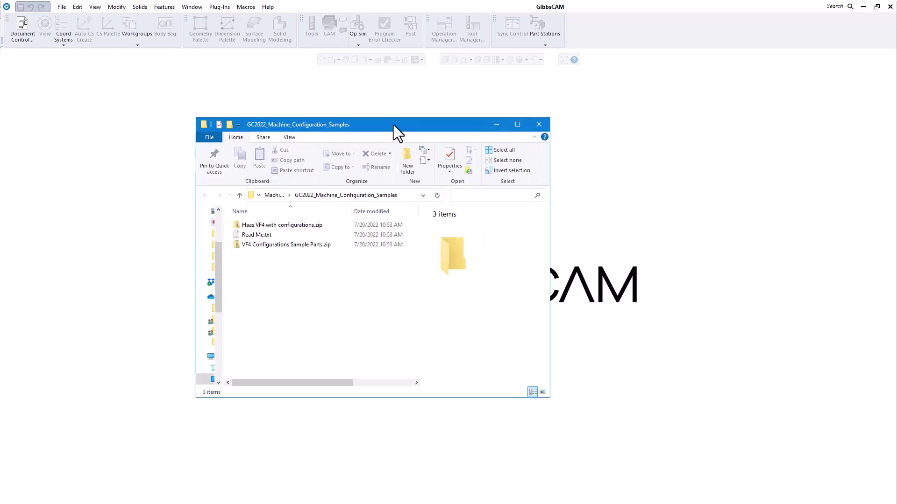
drag(384, 124, 494, 136)
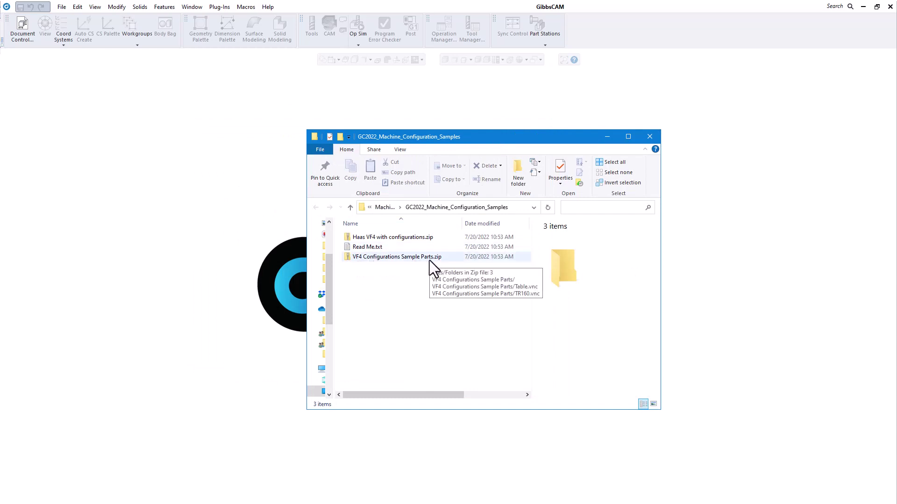
mouse_move(407, 237)
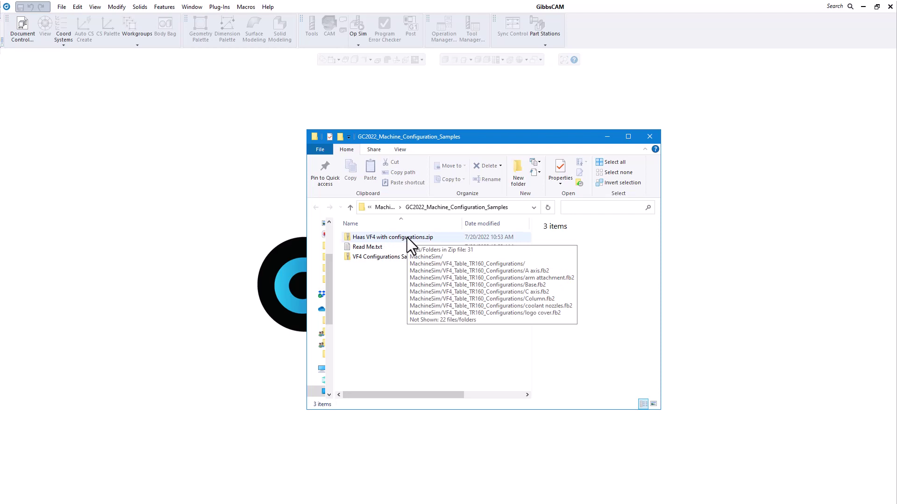
drag(460, 136, 592, 133)
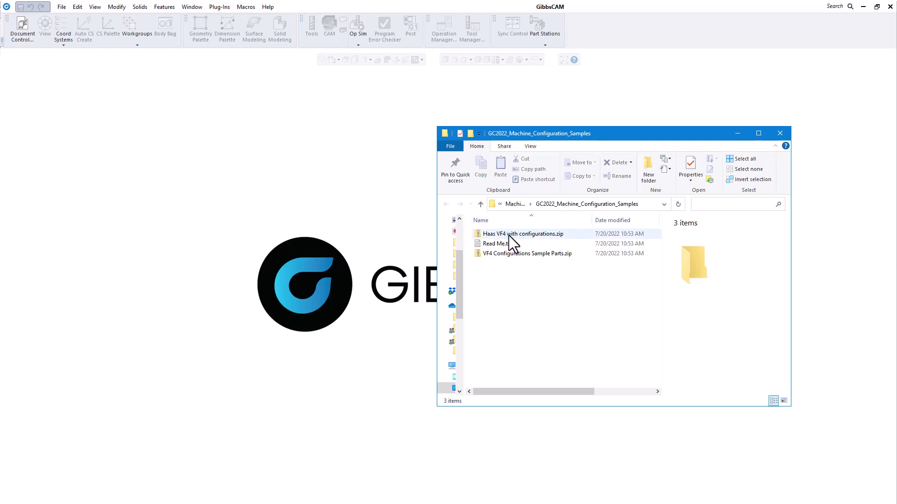
Drop Haas VF4 with configurations.zip onto GibbsCAM and accept the Post Package Extractor report.
drag(508, 235, 249, 190)
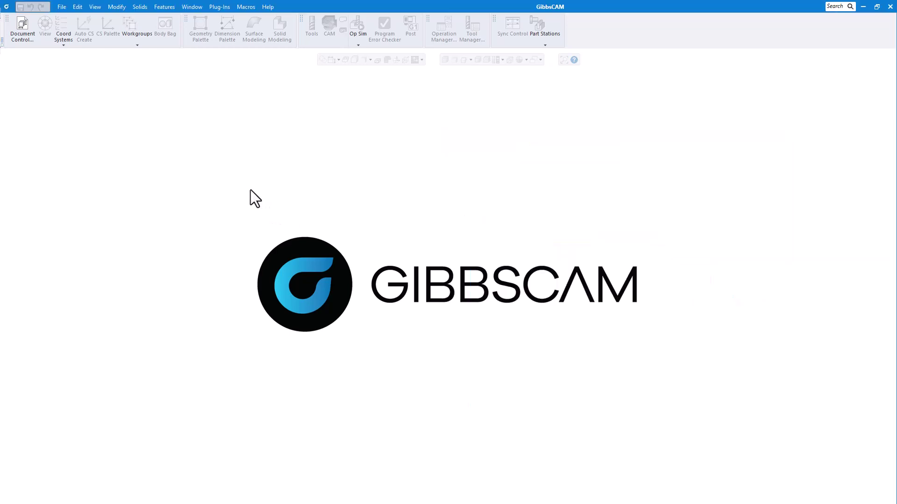
drag(420, 210, 284, 174)
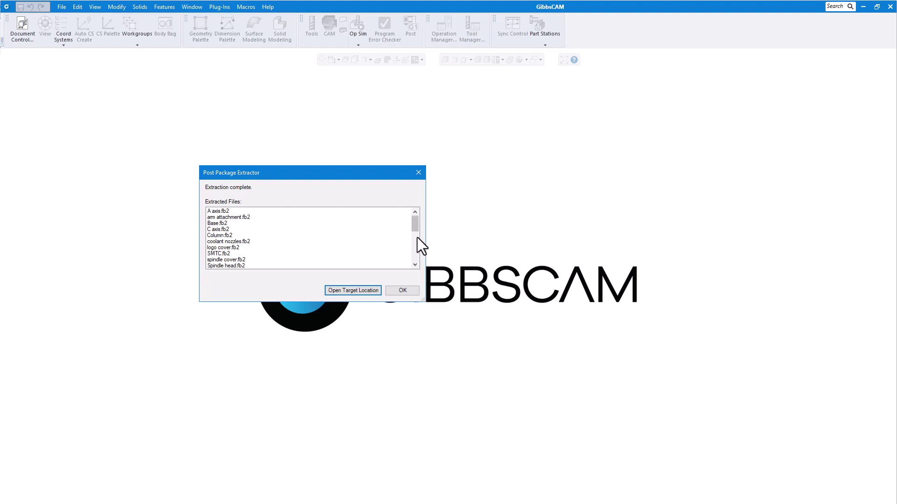
mouse_move(413, 225)
mouse_down()
mouse_move(411, 248)
mouse_move(406, 215)
mouse_up()
click(401, 291)
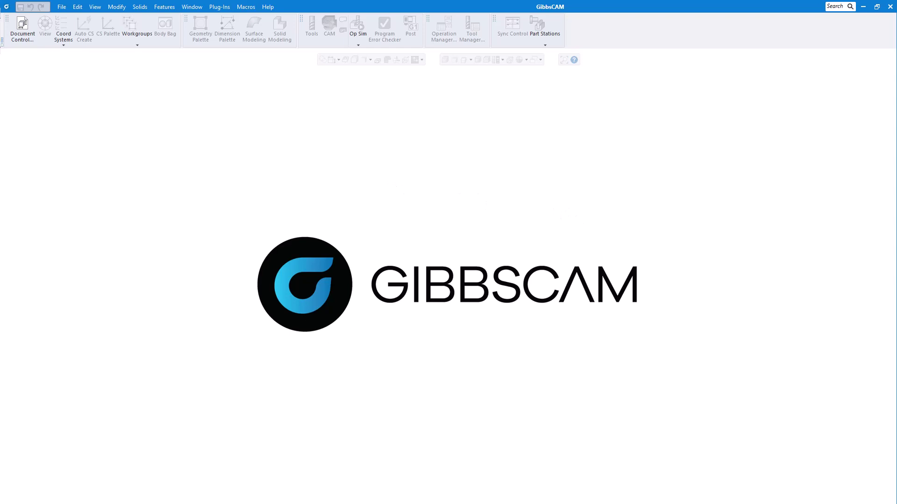
Extract VF4 Configurations Sample Parts.zip, open its folder showing Table.vnc and TR160.vnc, then close it.
key(alt+Tab)
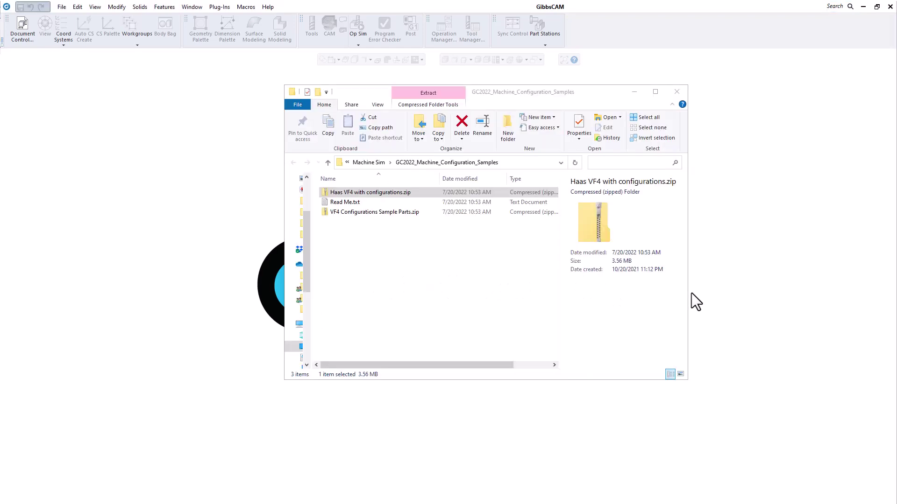
click(352, 212)
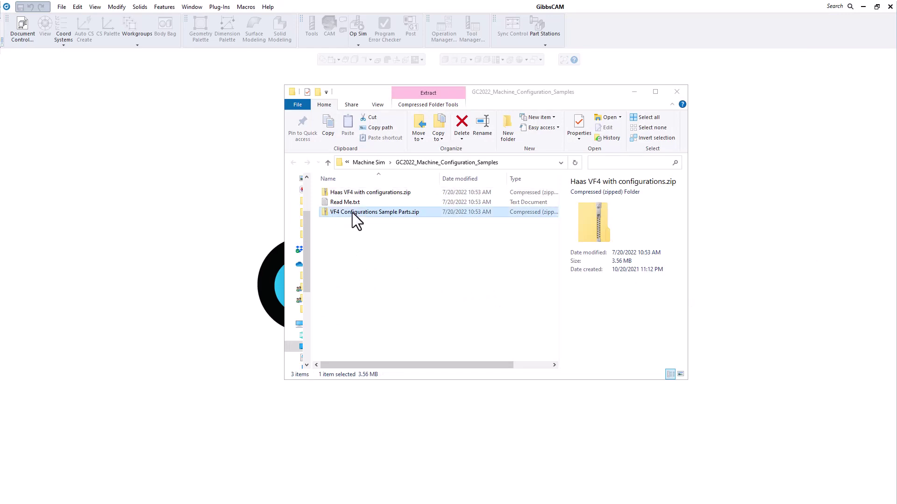
right_click(352, 212)
click(374, 241)
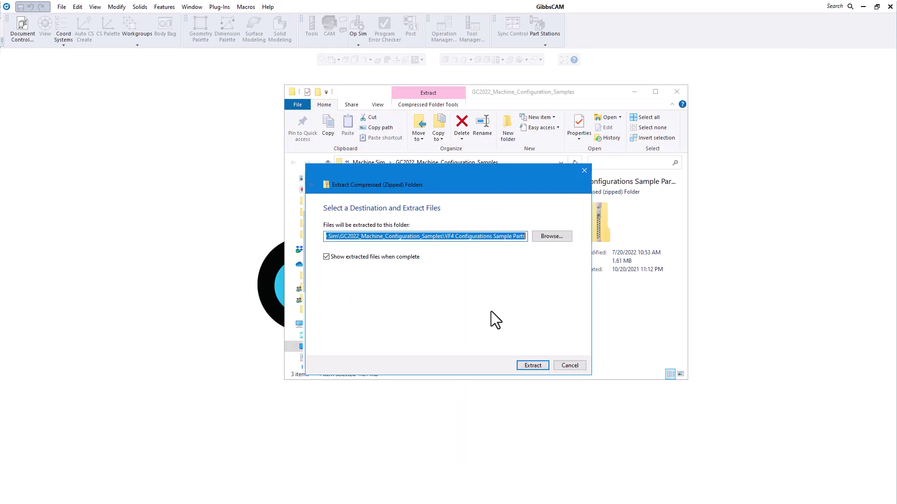
click(536, 364)
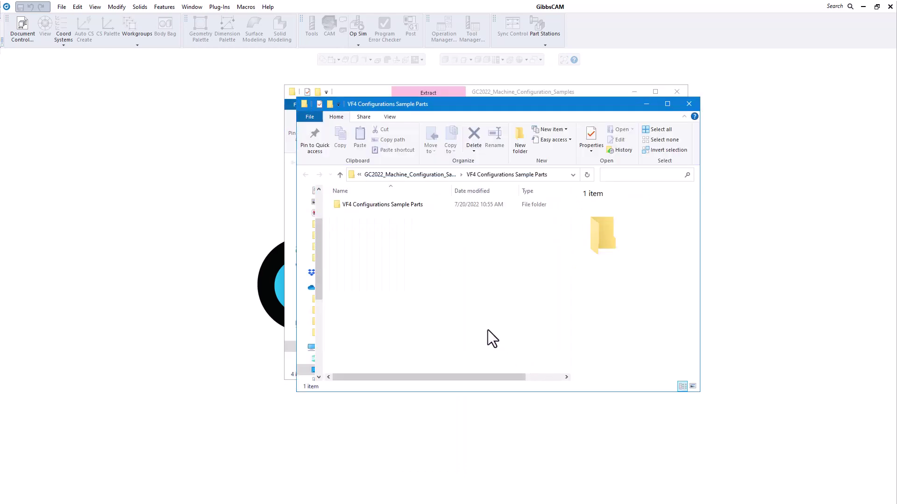
double_click(371, 207)
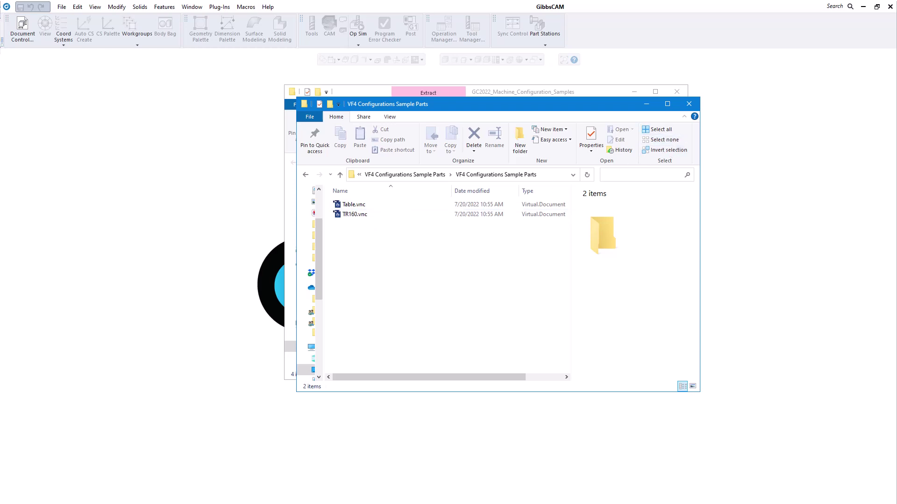
click(692, 106)
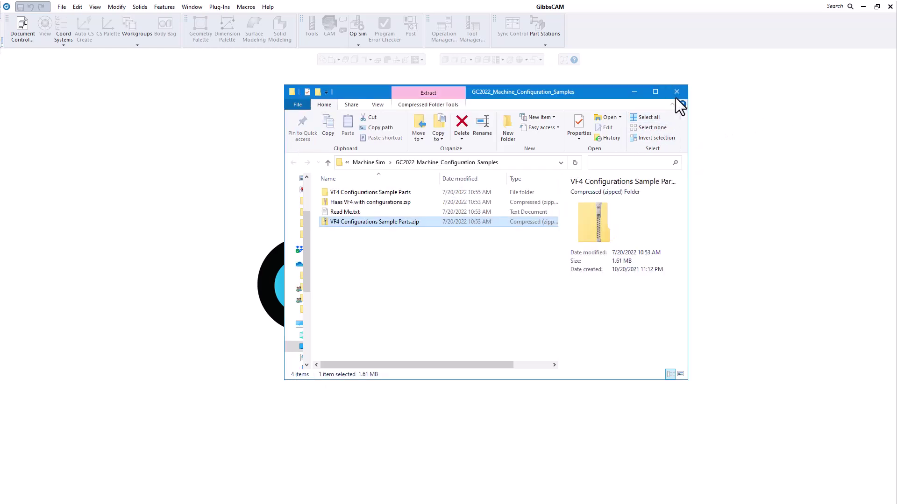
Close the leftover Explorer window and open Table.vnc from the sample parts folder.
click(674, 93)
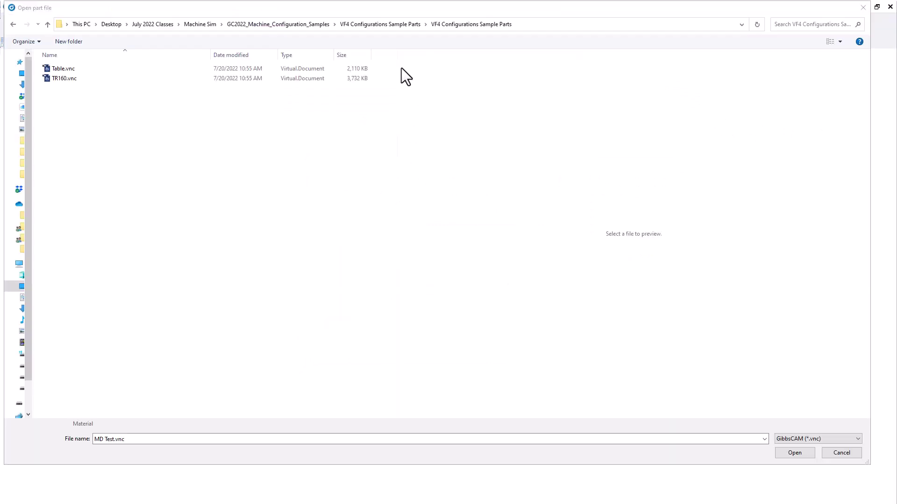
click(59, 69)
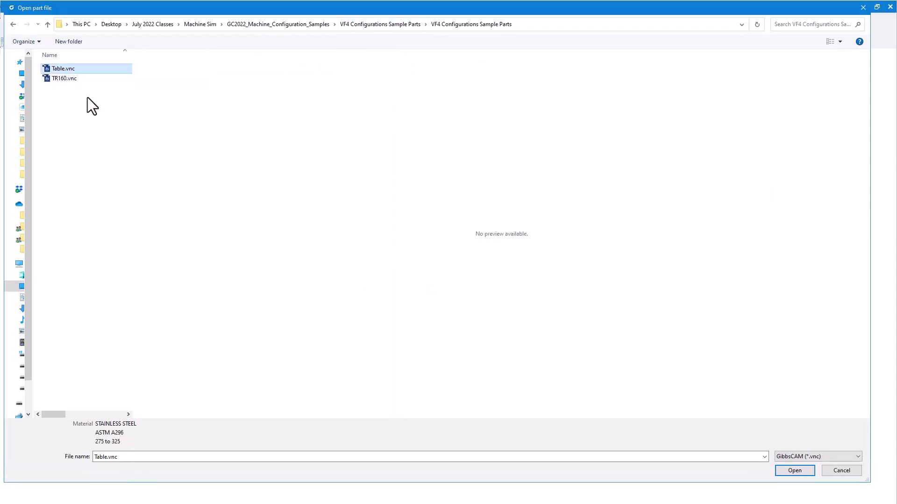
click(783, 472)
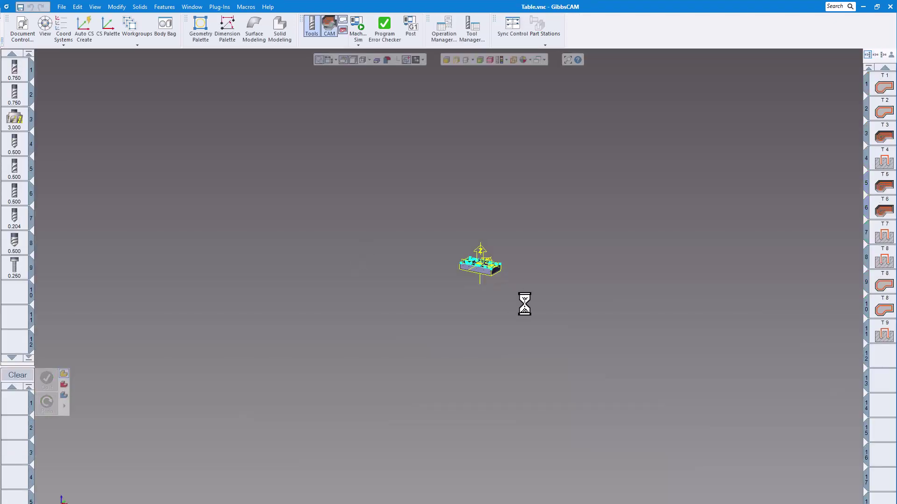
Launch Machine Sim from the Mach Sim dropdown to show the VF4 with three vises.
scroll(512, 284, up, 3)
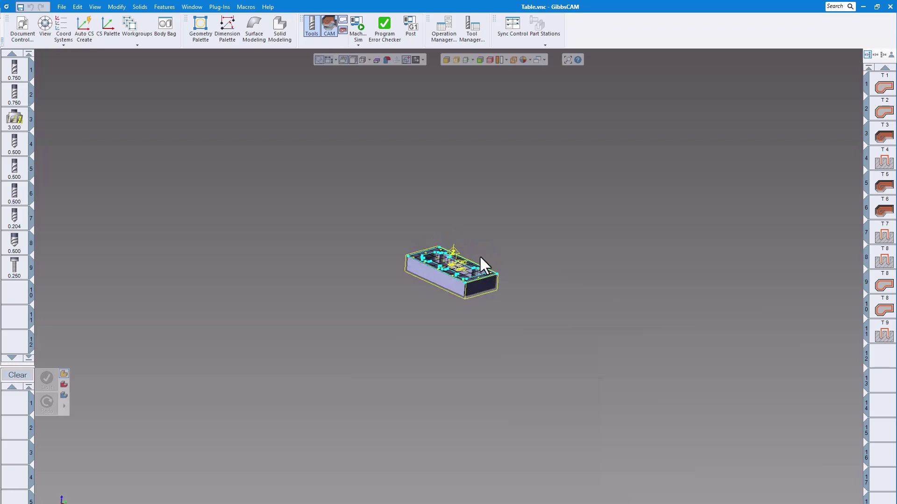
click(360, 44)
click(359, 45)
click(359, 45)
click(375, 78)
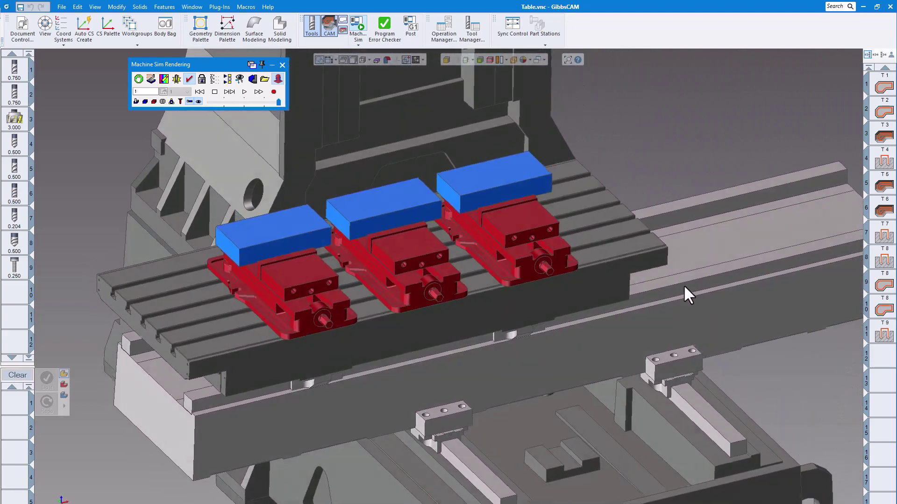
Set Multi Part Type to None in Document Control.
click(26, 37)
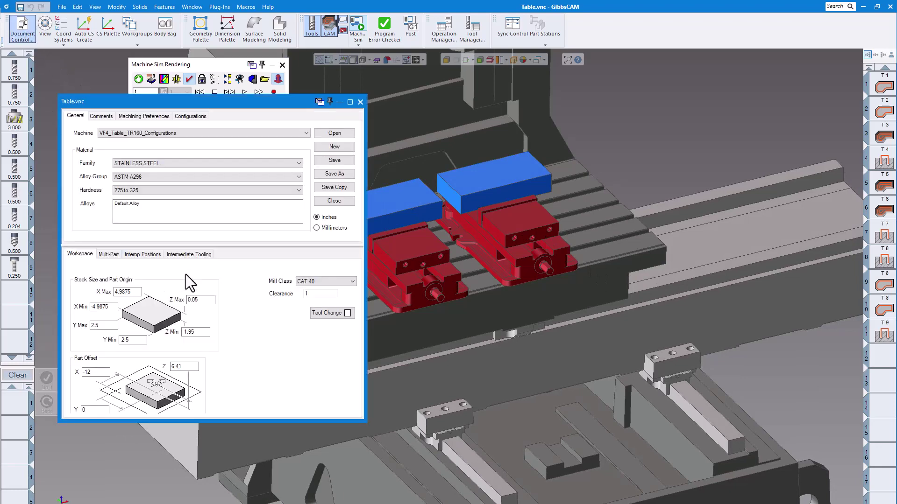
click(108, 255)
click(140, 266)
click(126, 274)
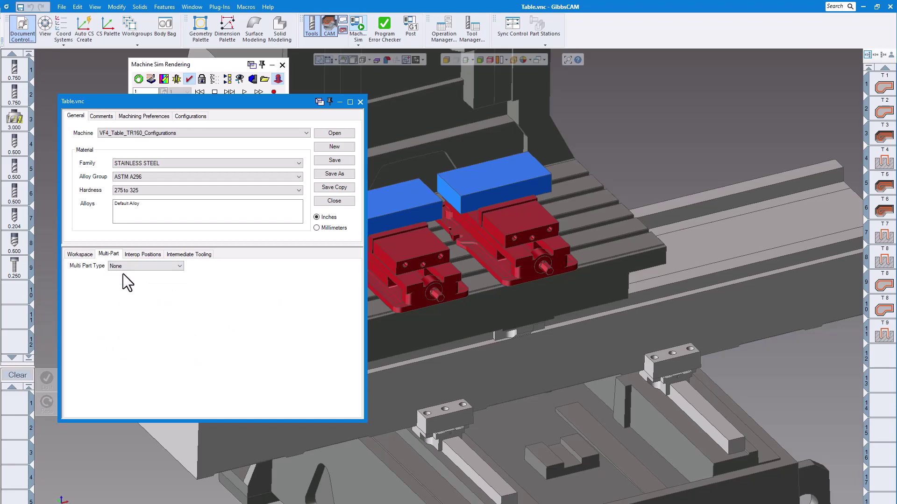
click(360, 102)
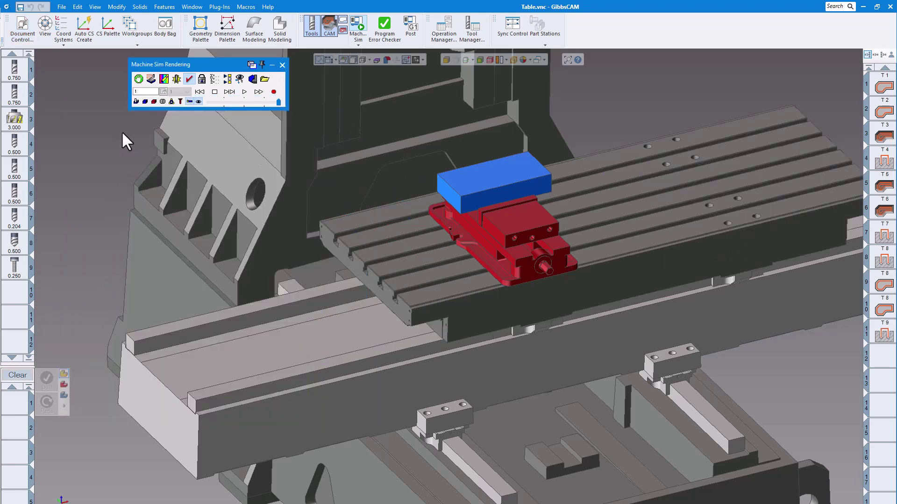
Change the Workspace Part Offset X from -12 to 0.
scroll(486, 231, up, 3)
scroll(565, 231, down, 2)
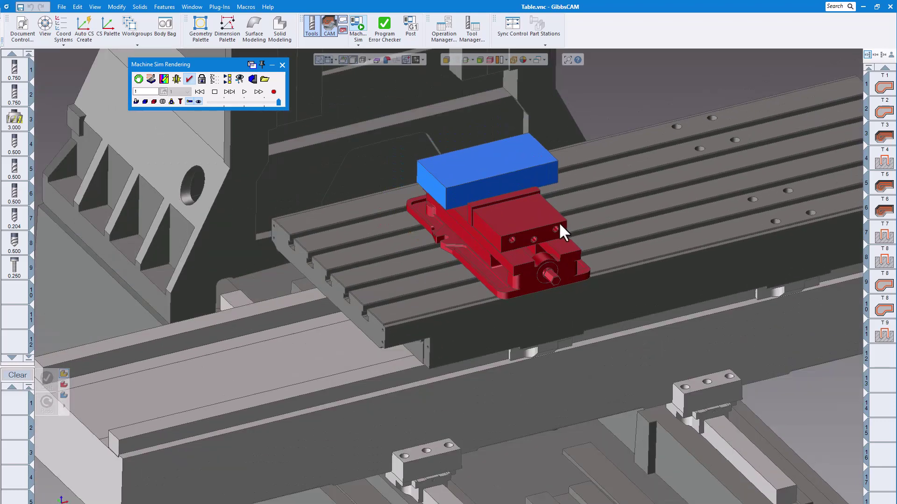
middle_drag(581, 216, 464, 294)
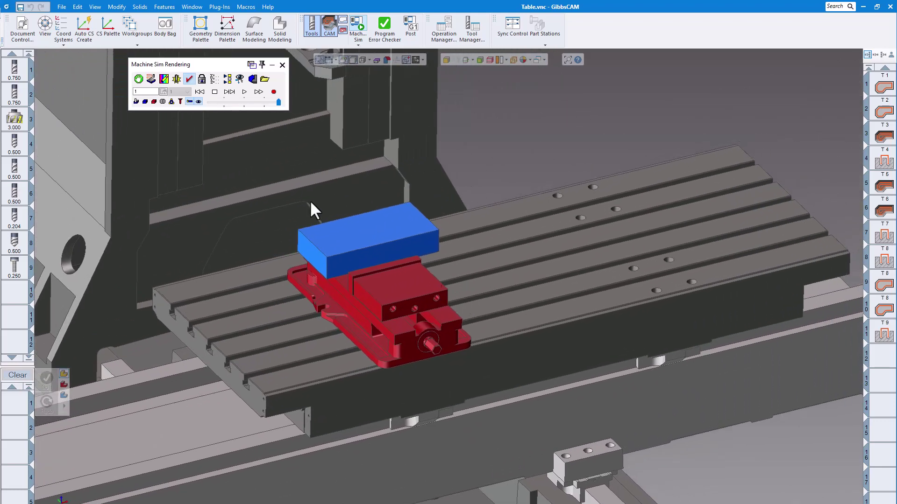
click(22, 31)
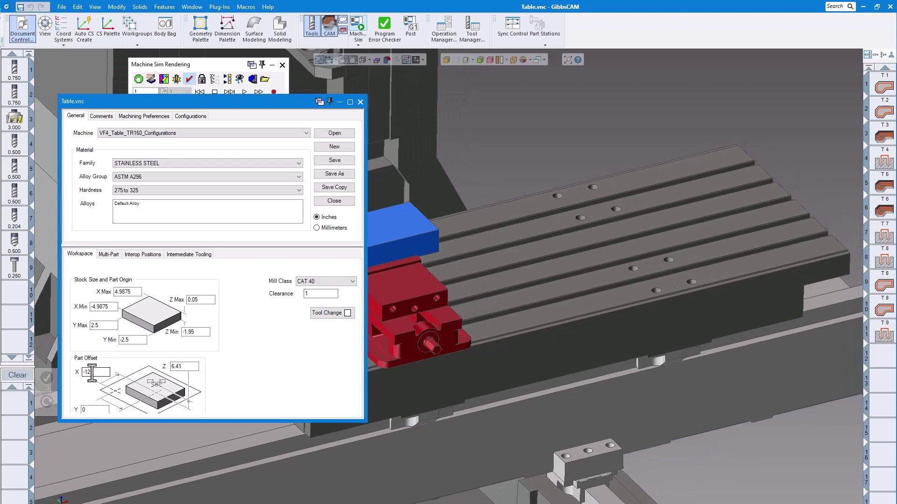
text(0)
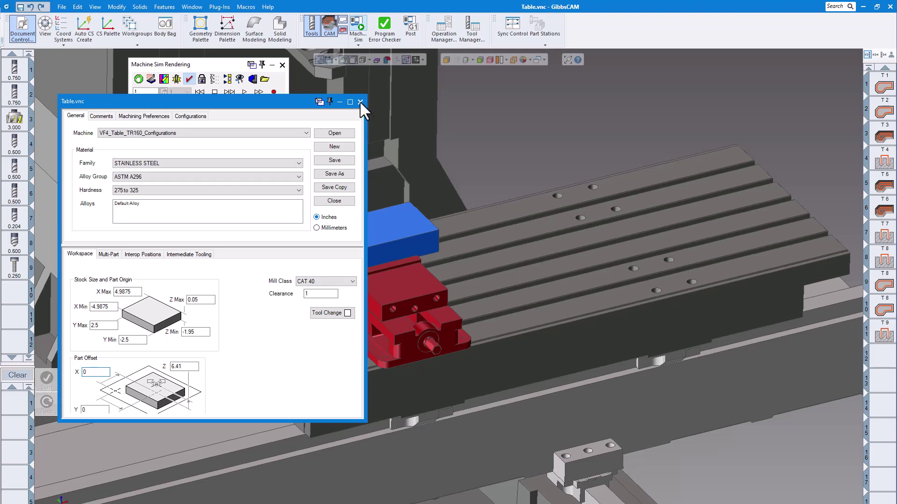
click(360, 101)
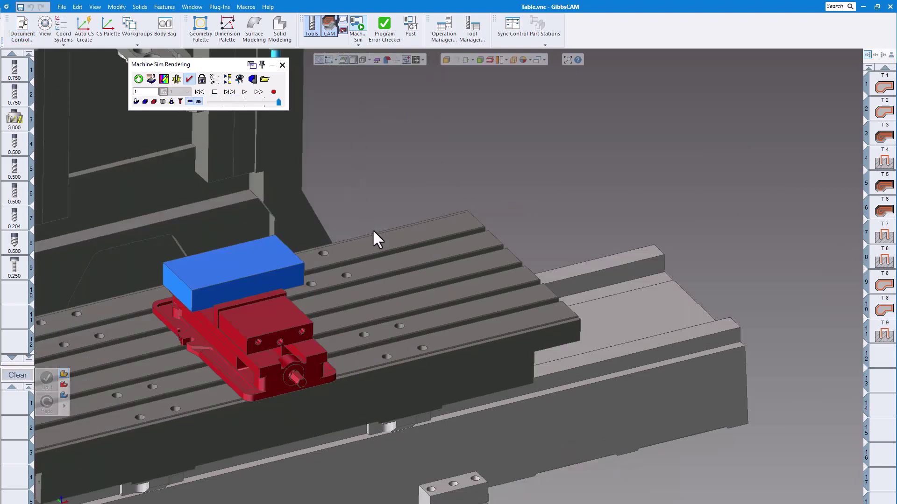
Play the single-part simulation with a faster Speed Control setting until it reaches EOP.
scroll(381, 231, down, 3)
middle_drag(393, 254, 492, 278)
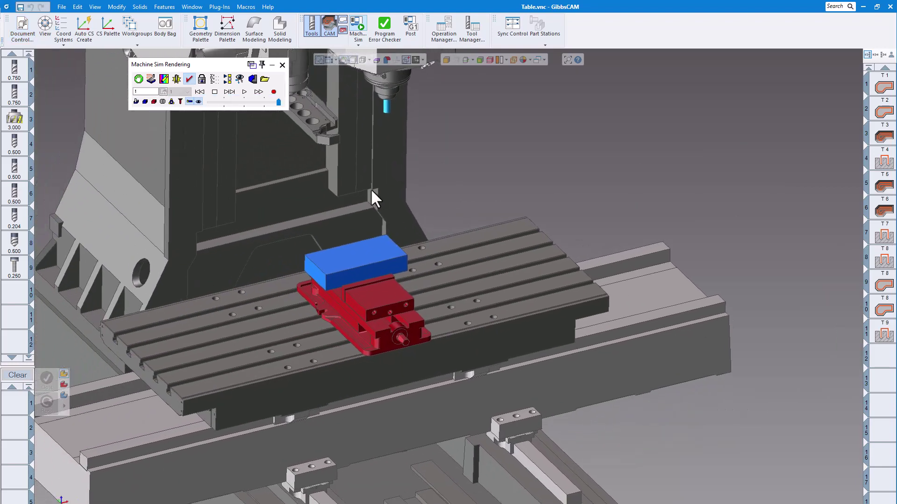
click(244, 92)
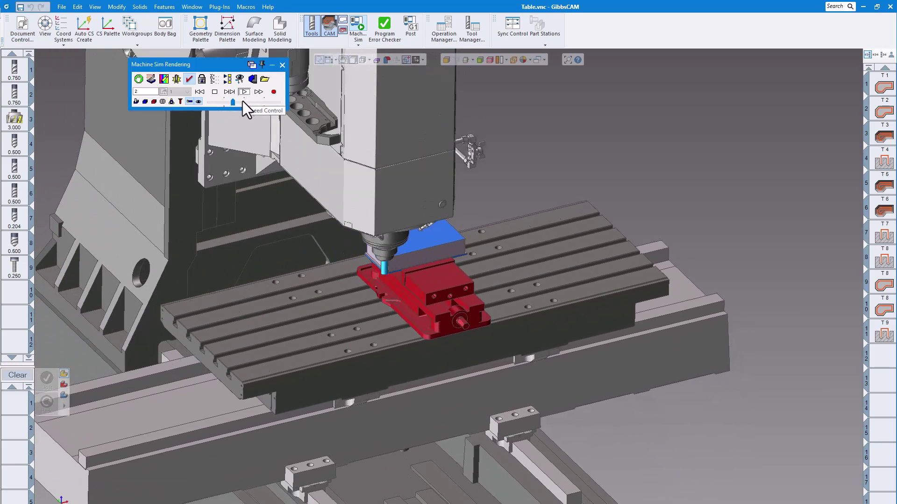
drag(233, 102, 243, 100)
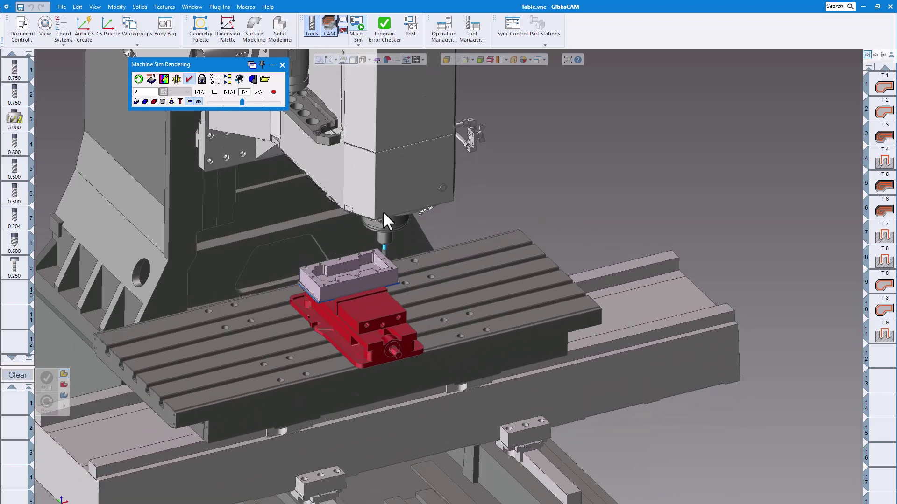
scroll(455, 313, up, 5)
scroll(434, 305, down, 2)
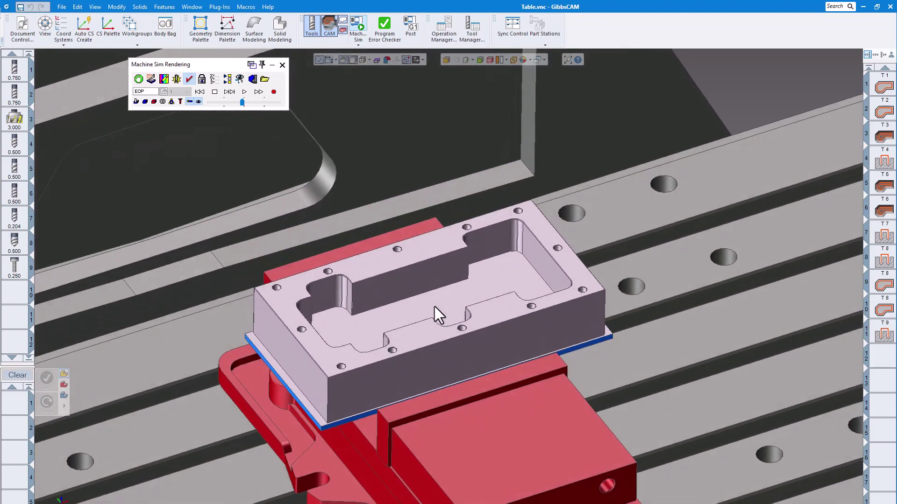
Set Cut Color Mode to Tool Number, replay the simulation, and reopen Document Control.
click(165, 78)
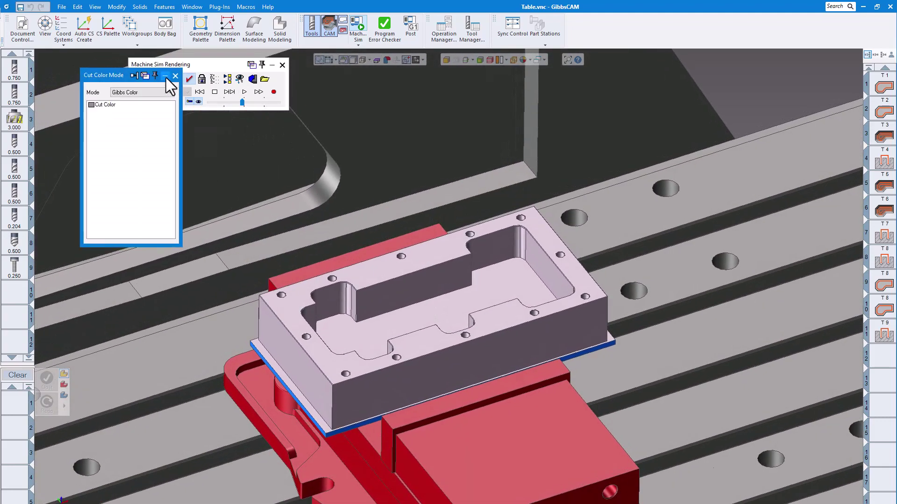
click(134, 92)
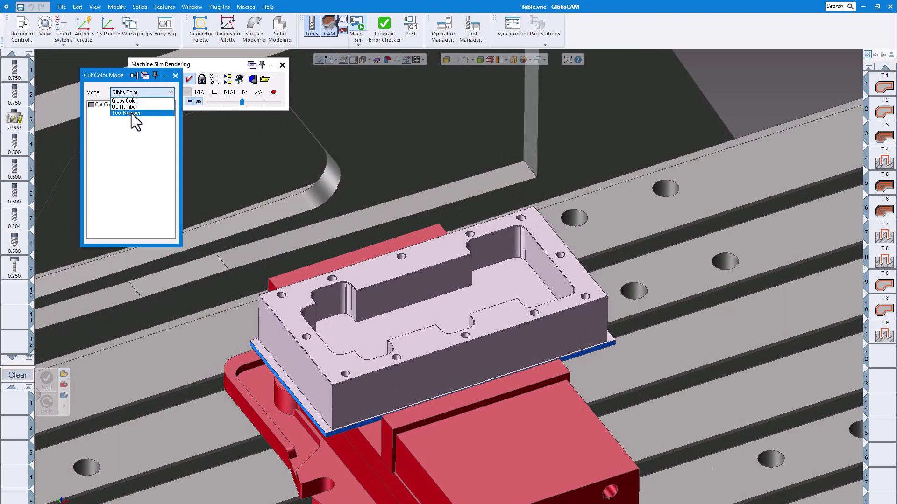
click(132, 113)
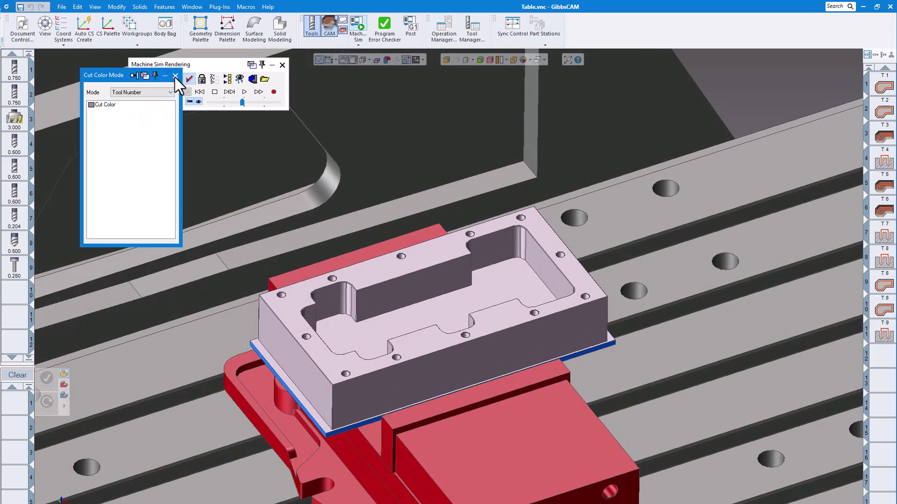
click(175, 76)
click(244, 92)
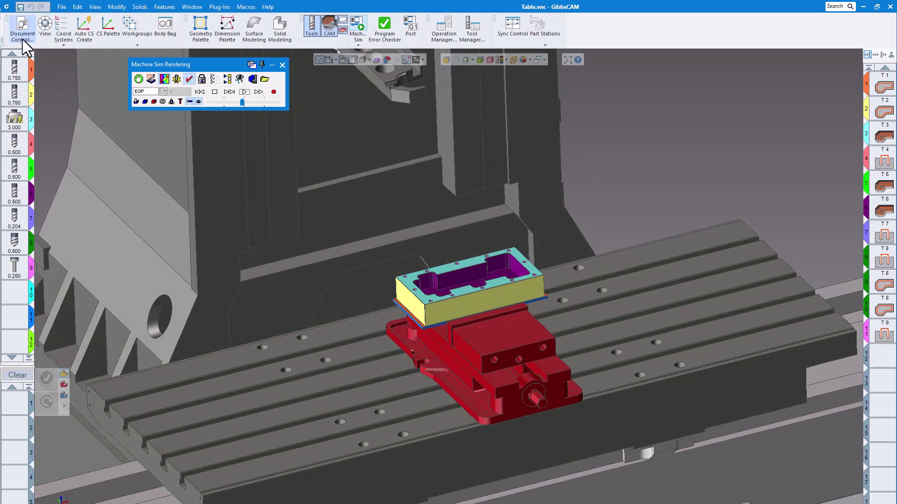
click(23, 36)
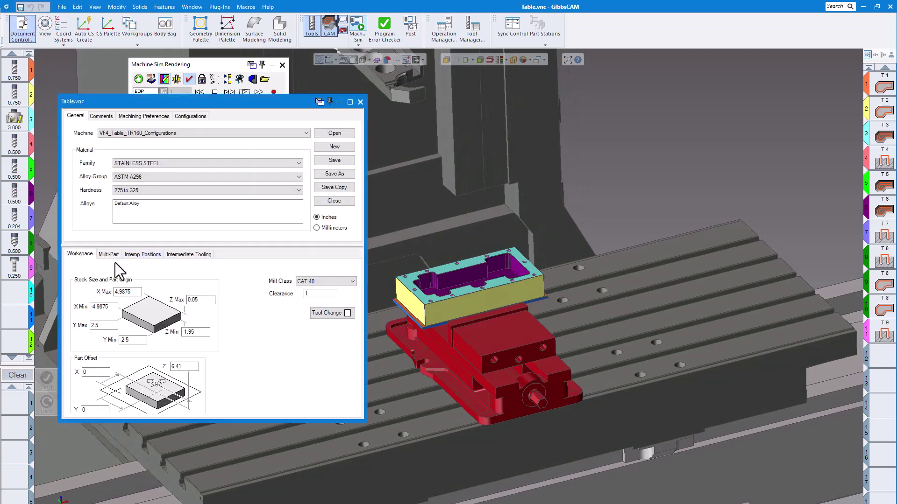
Enter -12 for Part Offset X and close the Machine Sim Rendering palette.
click(111, 256)
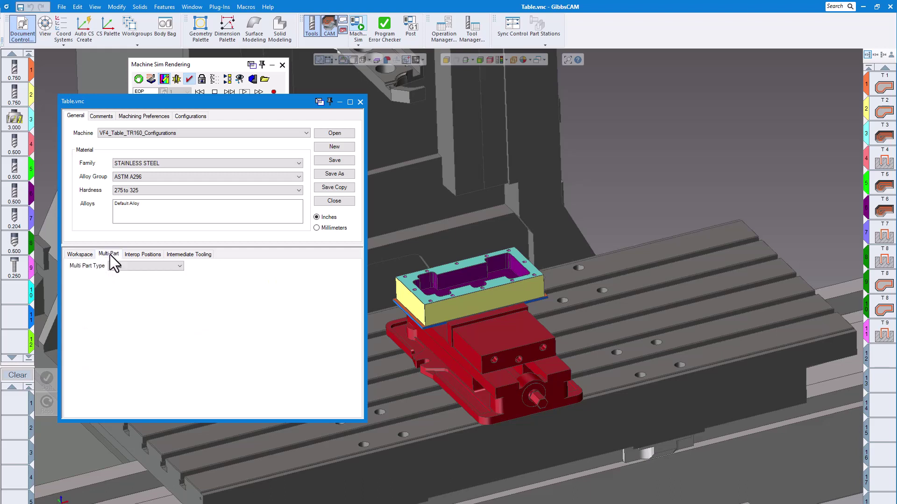
click(82, 255)
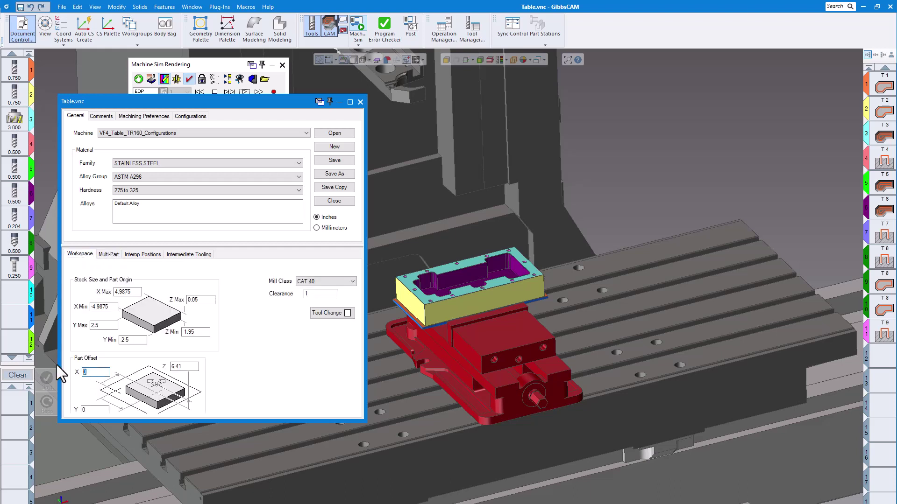
text(-12)
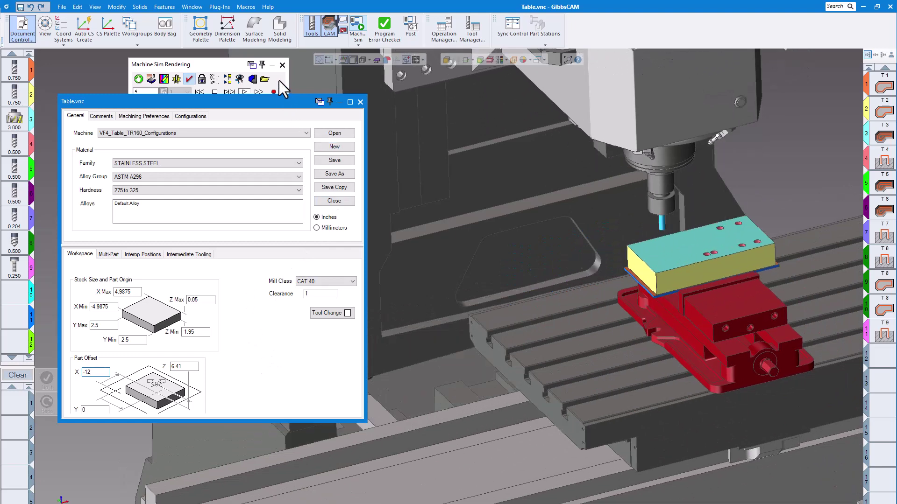
click(282, 65)
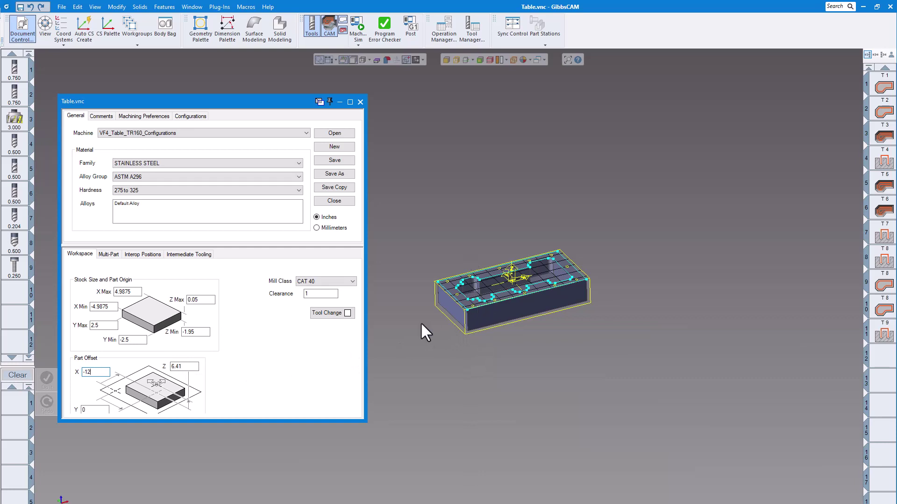
Duplicate the part as 3 copies with Part Duplication and a 12 X origin offset.
click(109, 255)
click(124, 267)
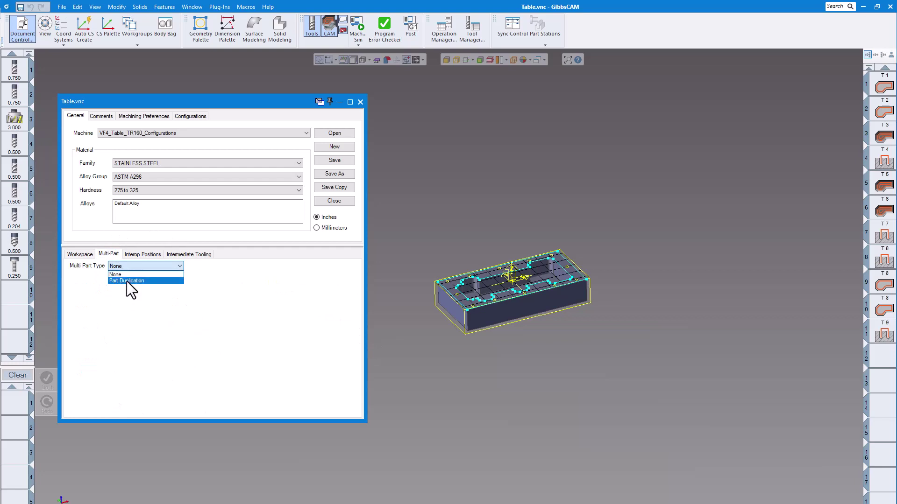
click(130, 284)
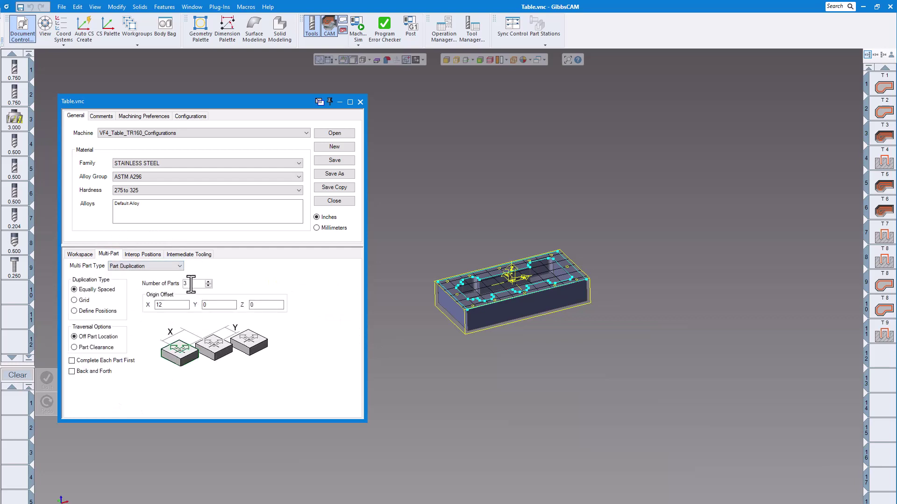
text(12)
Run Machine Sim on the three vise parts and zoom in to inspect the pockets.
click(361, 101)
click(360, 29)
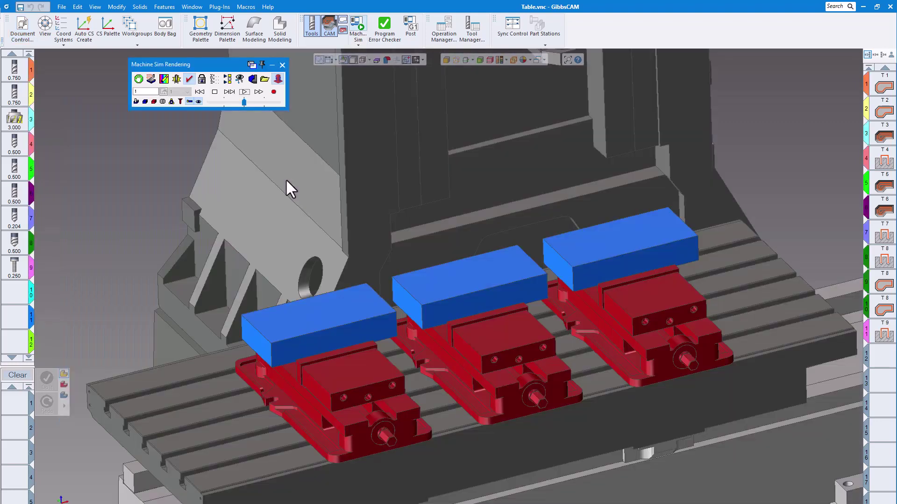
scroll(334, 219, up, 2)
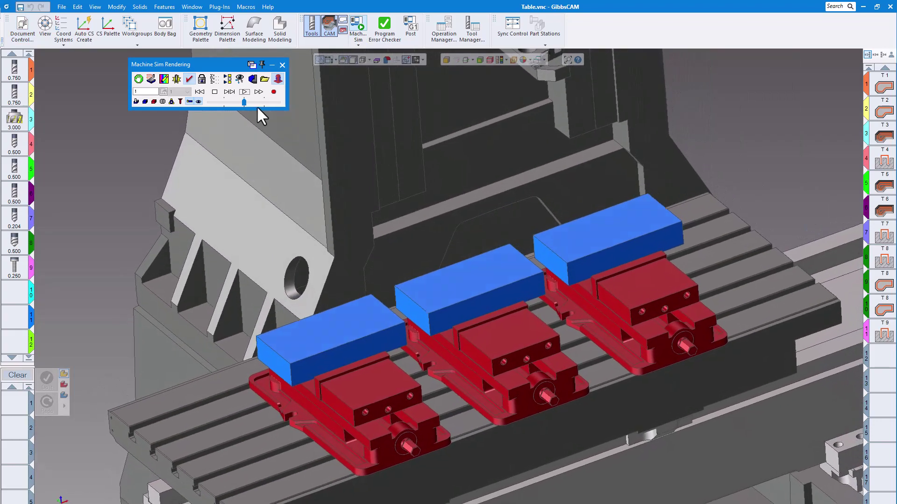
click(243, 92)
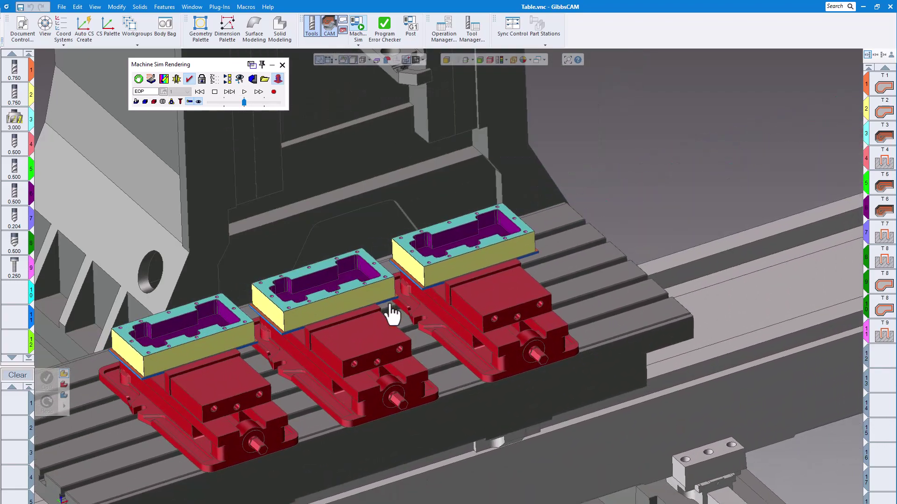
scroll(392, 314, down, 10)
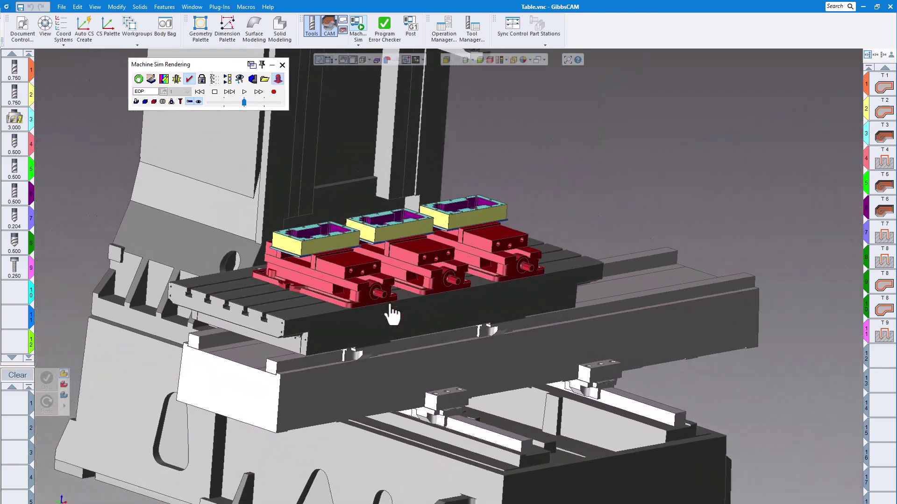
scroll(391, 314, up, 5)
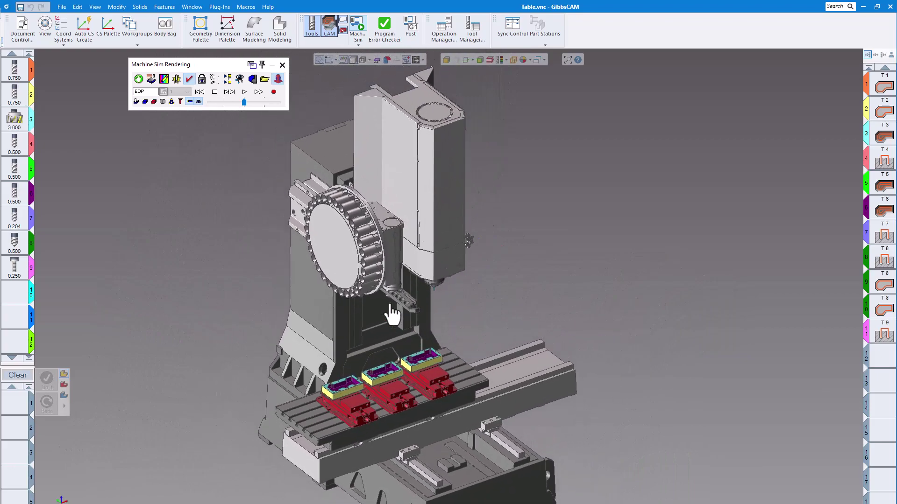
scroll(391, 314, up, 5)
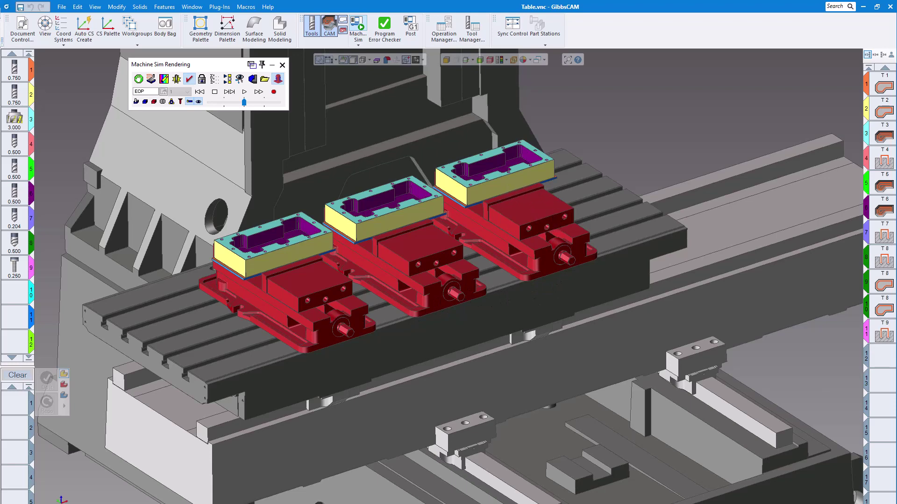
Leave the simulation and change the Table.vnc document configuration to TR160.
click(282, 65)
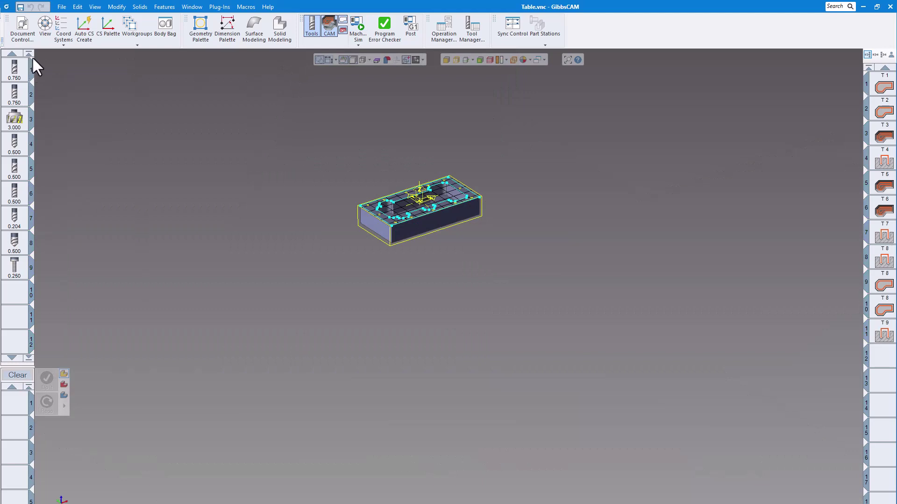
click(23, 30)
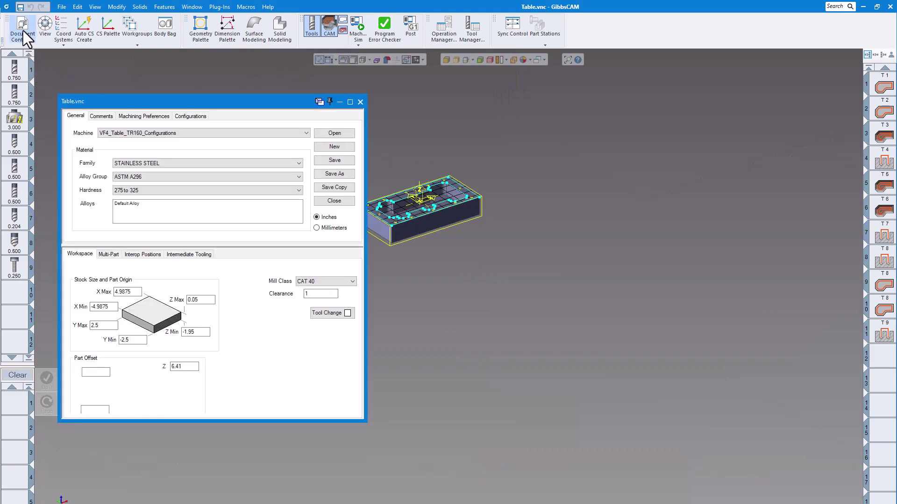
click(182, 117)
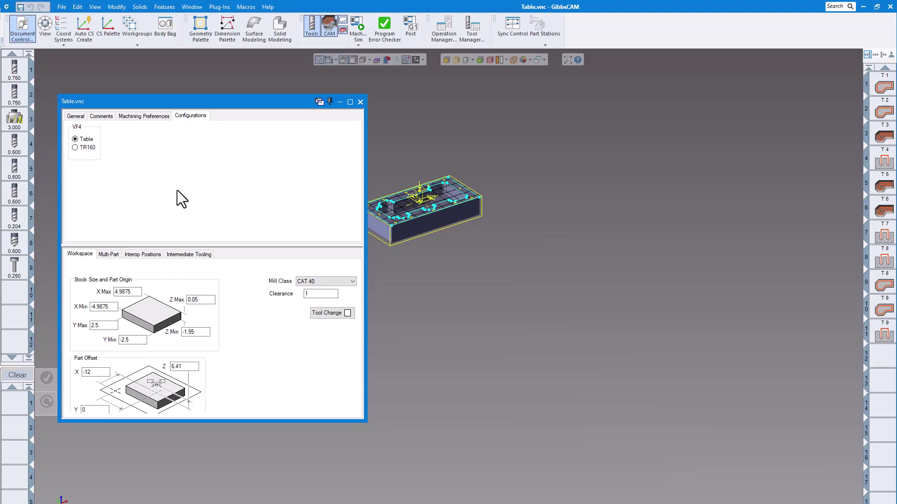
click(83, 150)
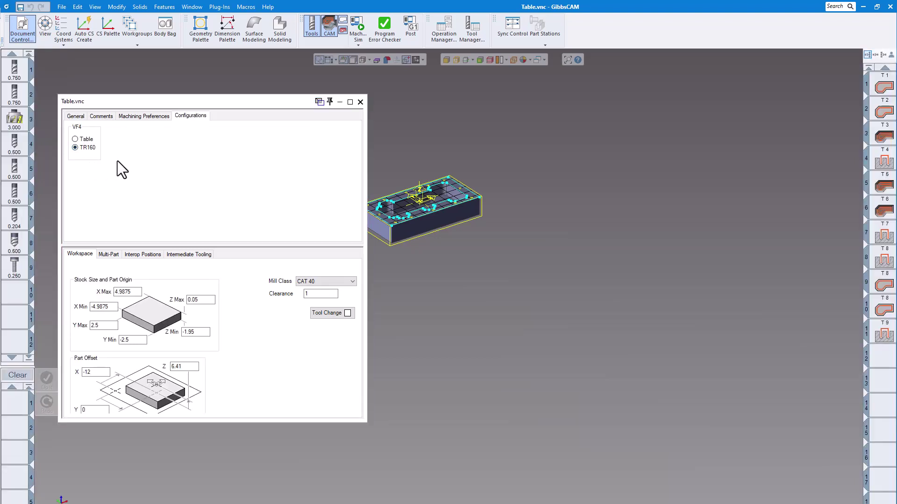
click(360, 102)
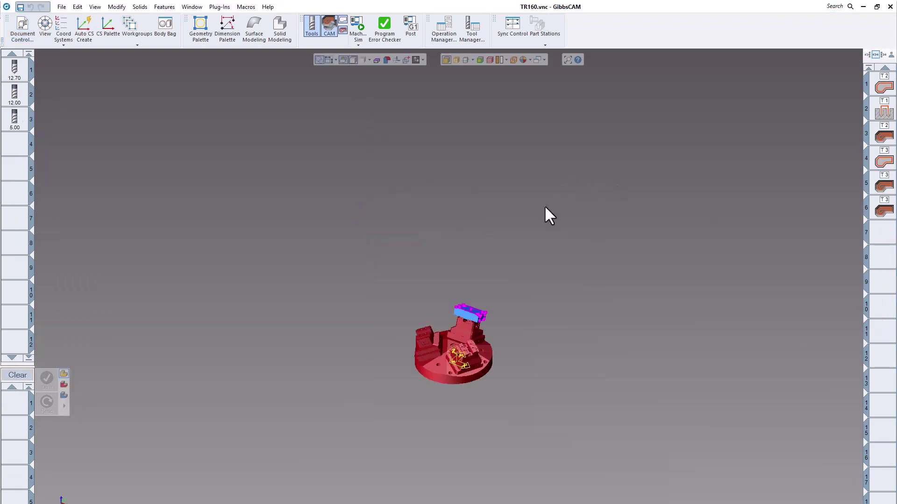
View the TR160 fixture from another side and switch to Machine Sim mode.
scroll(507, 296, up, 5)
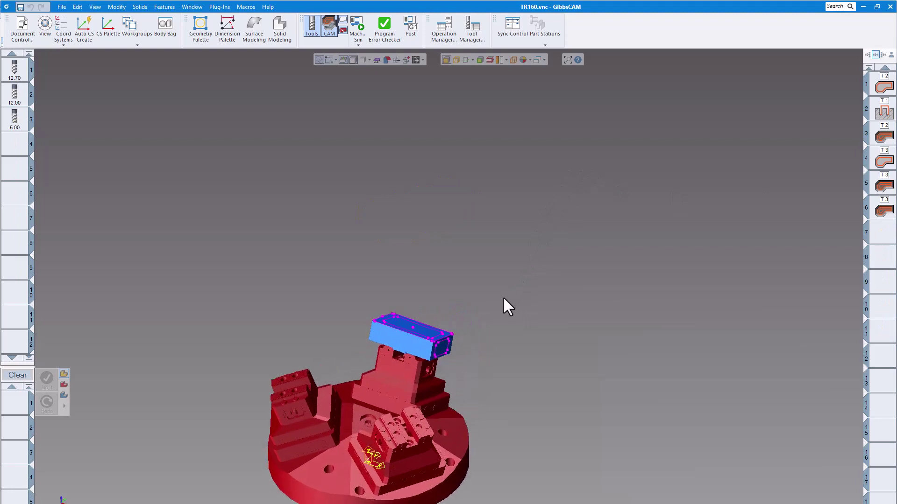
scroll(505, 304, down, 5)
middle_drag(505, 304, 376, 80)
click(359, 29)
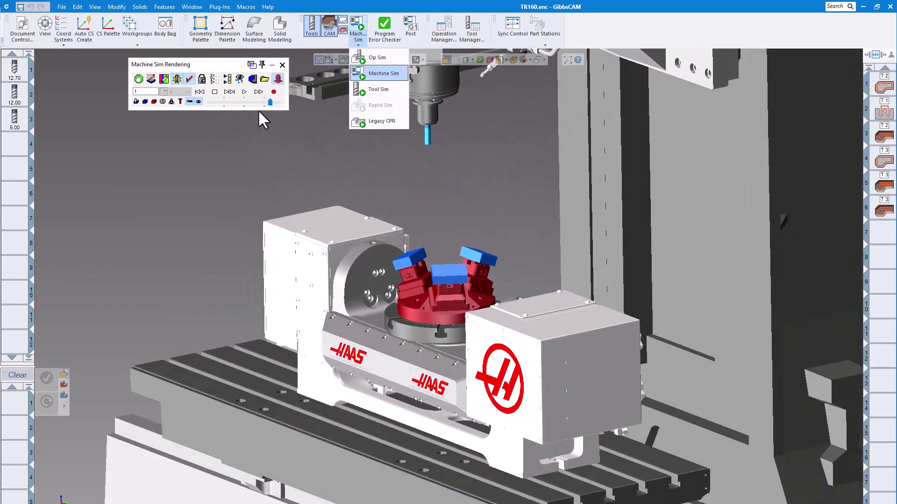
Start the TR160 machine simulation, then stop it.
click(231, 101)
click(244, 92)
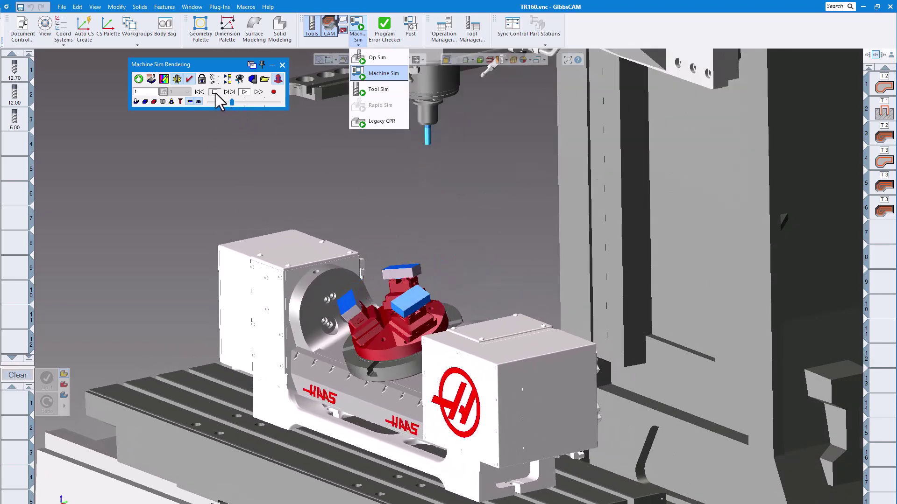
click(214, 92)
Colour cuts by Tool Number and replay the simulation at higher speed to the end.
click(162, 102)
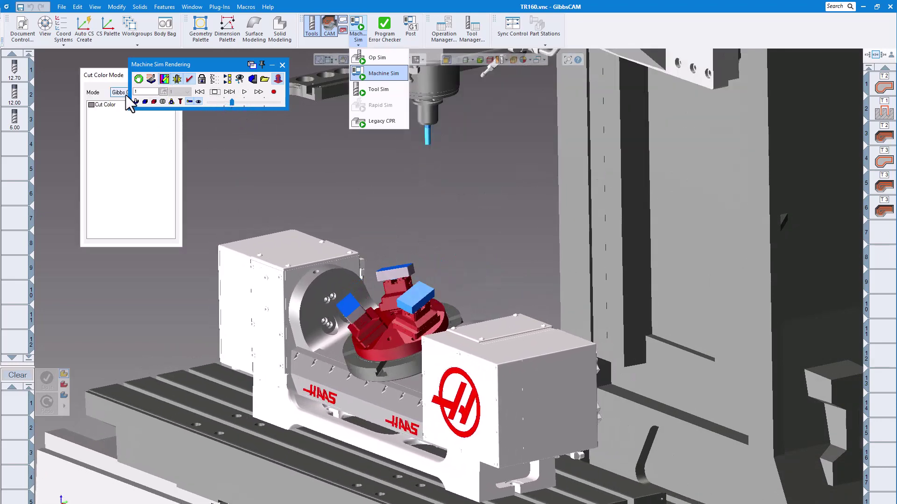
drag(116, 82, 88, 91)
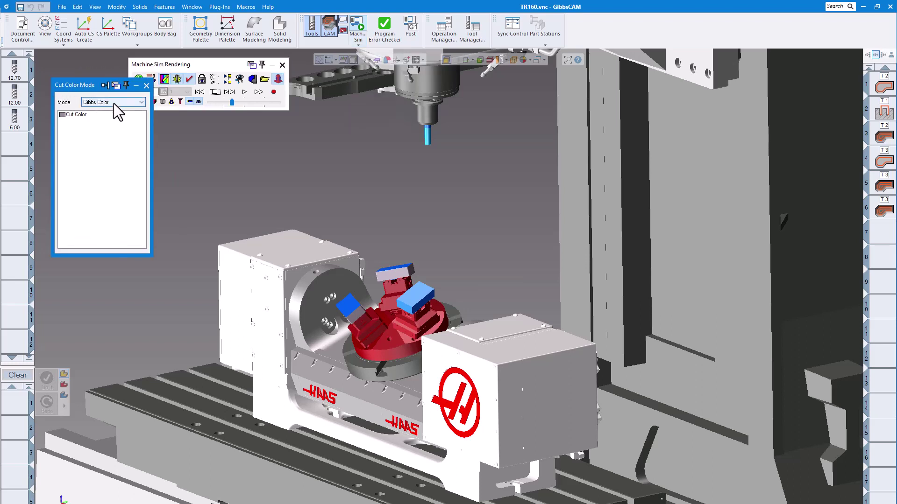
click(114, 102)
click(107, 123)
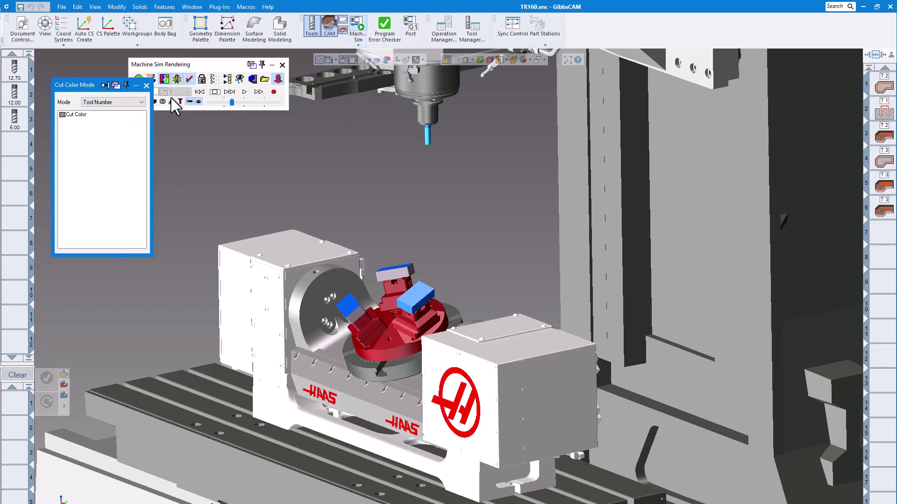
click(146, 86)
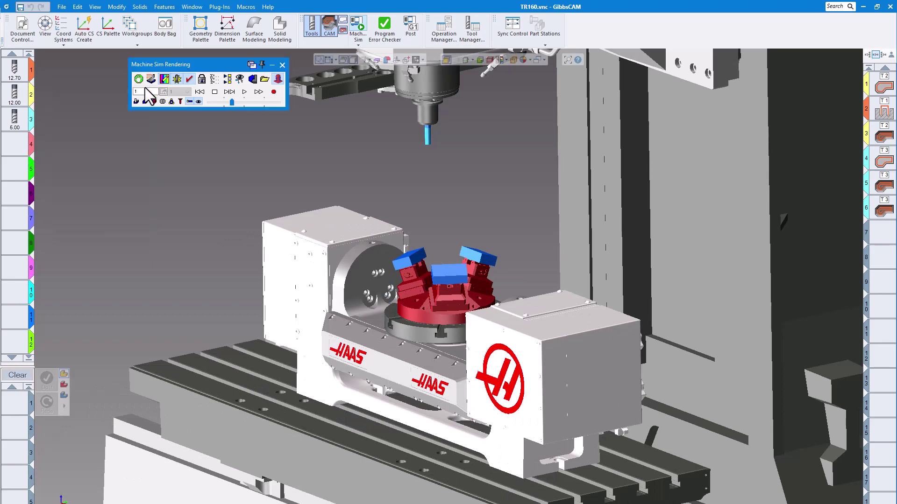
click(243, 92)
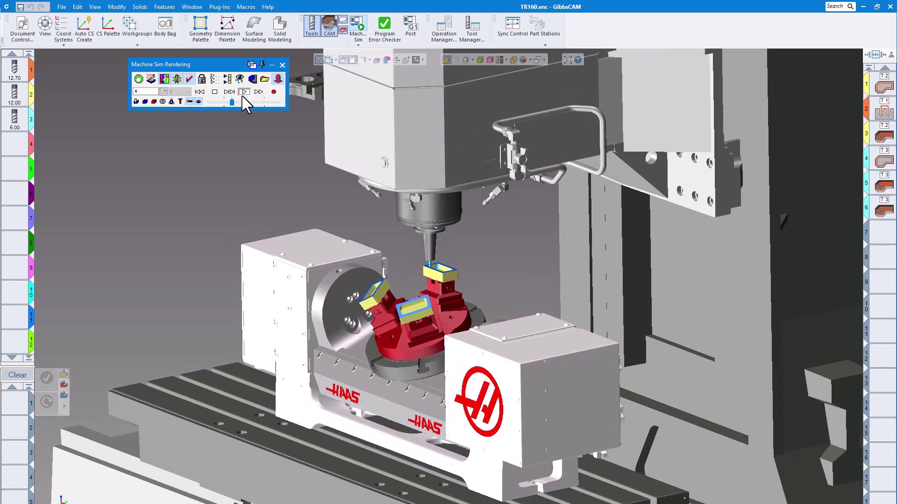
click(238, 102)
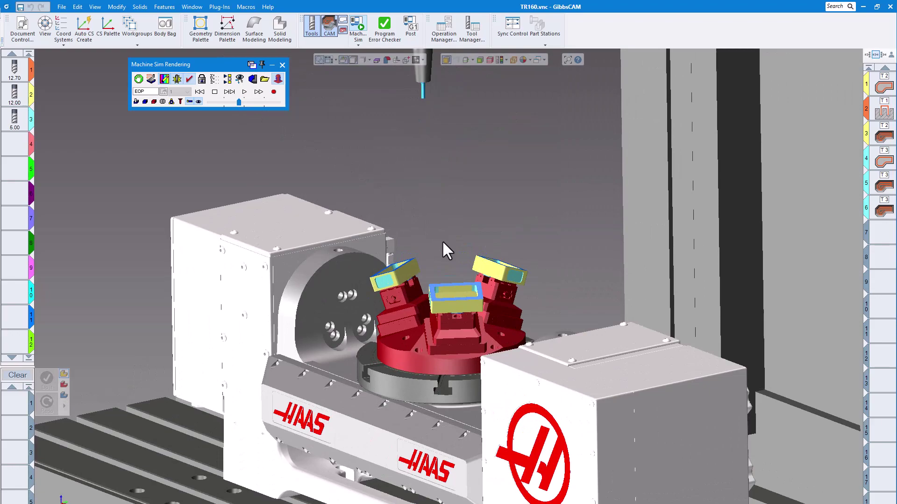
scroll(439, 238, up, 3)
key(Home)
scroll(439, 239, up, 5)
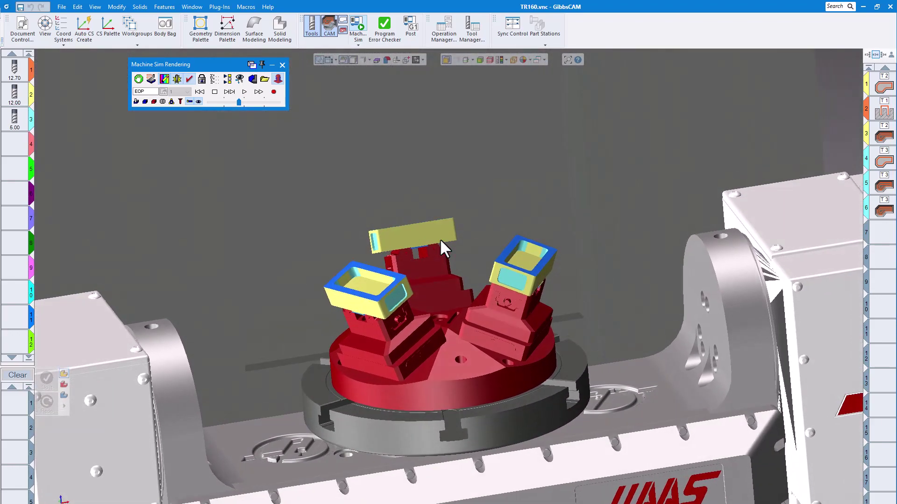
middle_drag(439, 238, 434, 231)
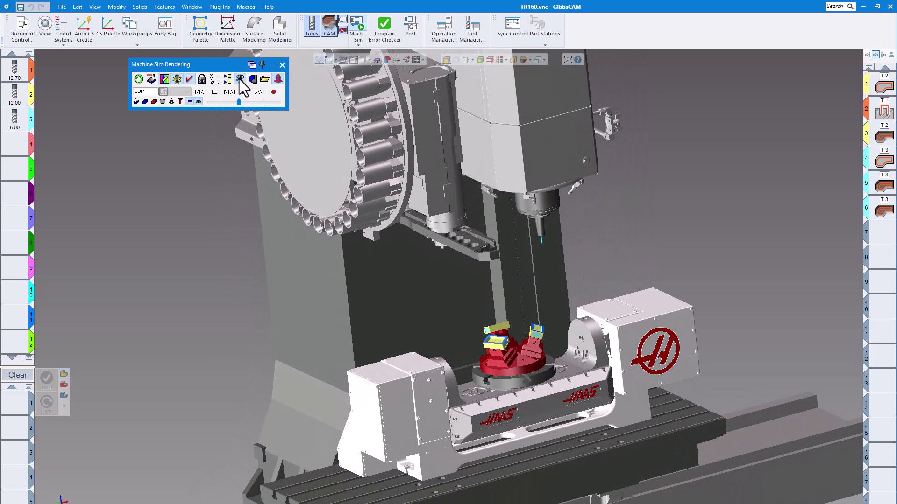
Hide the Tool change arm in the Machine Component Manager.
click(240, 79)
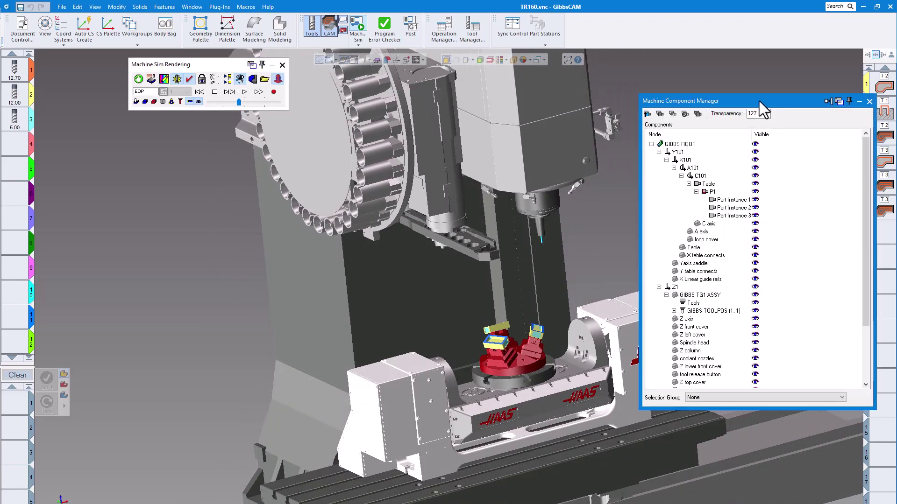
drag(755, 100, 238, 158)
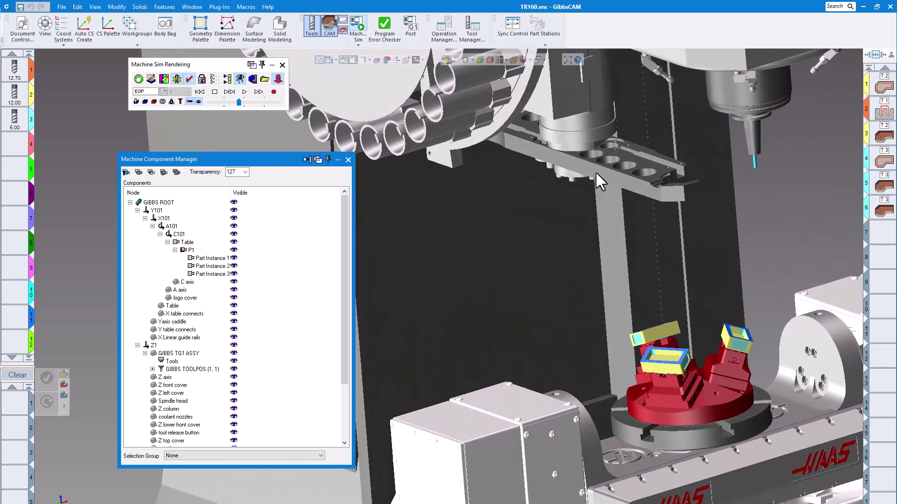
click(595, 171)
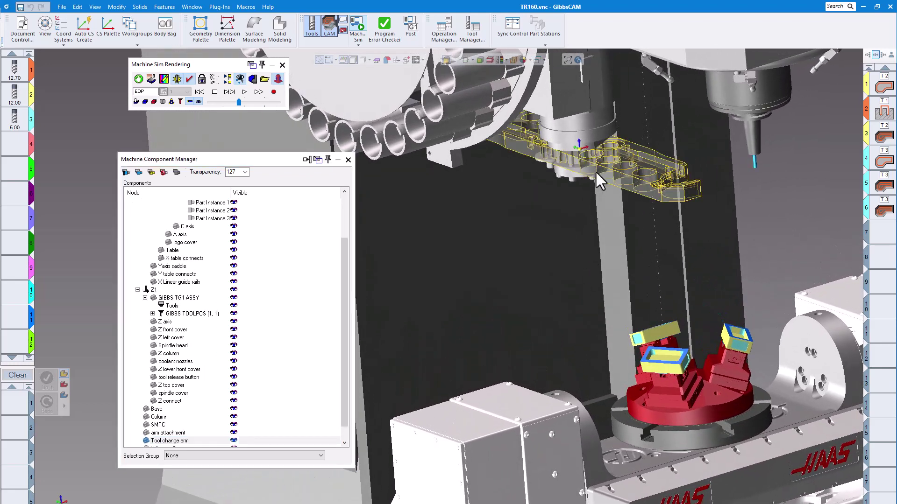
click(163, 175)
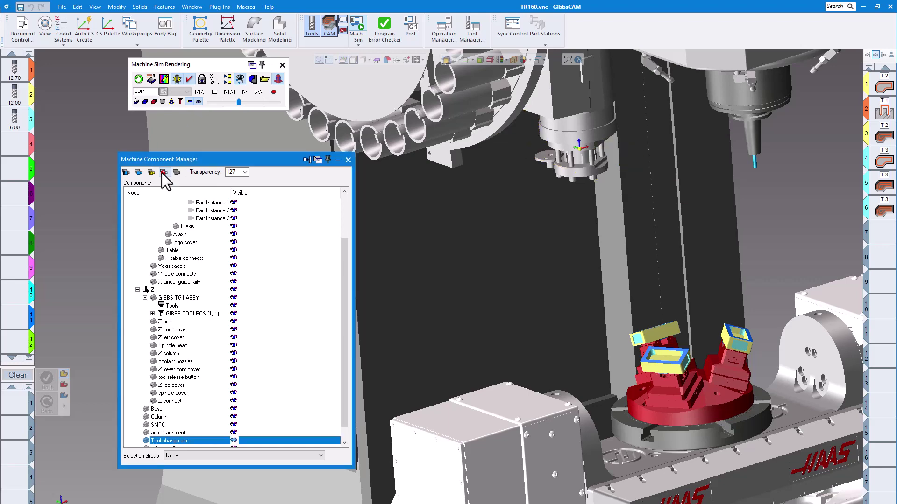
Hide the arm attachment as well and close the component manager.
click(571, 182)
click(163, 173)
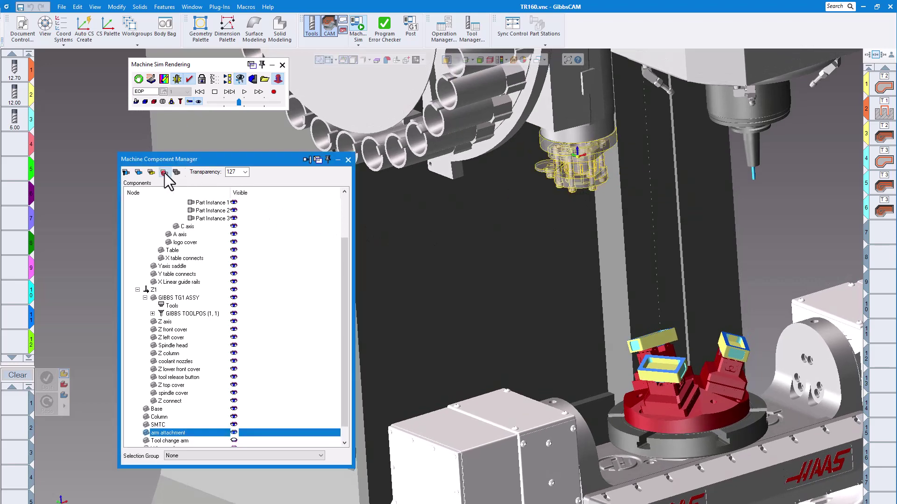
scroll(508, 270, down, 3)
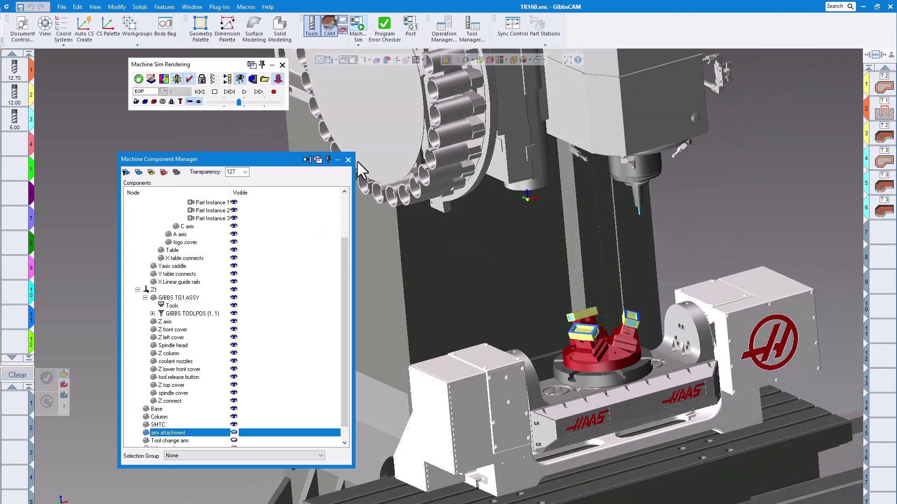
click(348, 159)
scroll(476, 227, up, 5)
scroll(472, 223, up, 3)
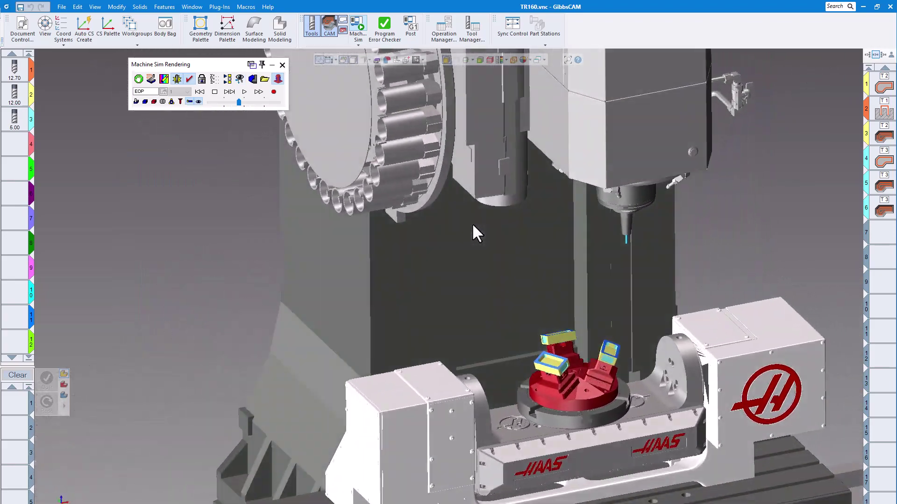
Rewind the TR160 machine simulation to its start.
scroll(471, 223, down, 5)
scroll(472, 223, down, 2)
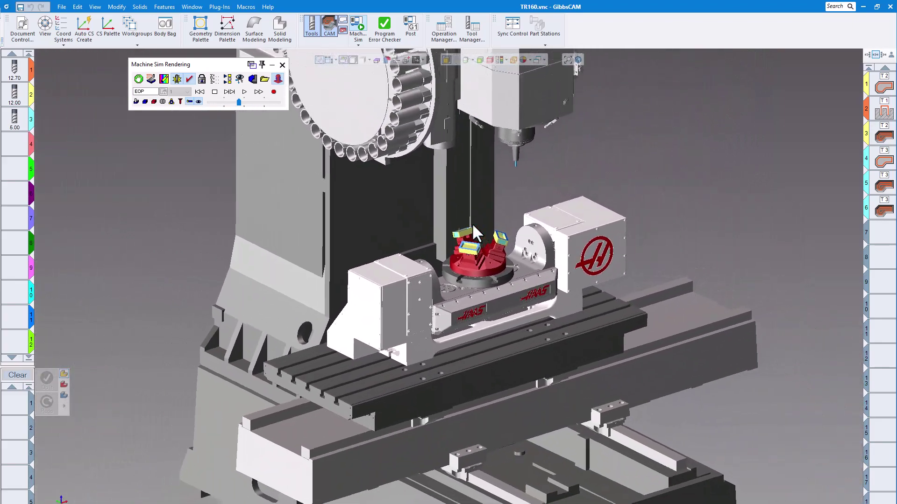
click(200, 92)
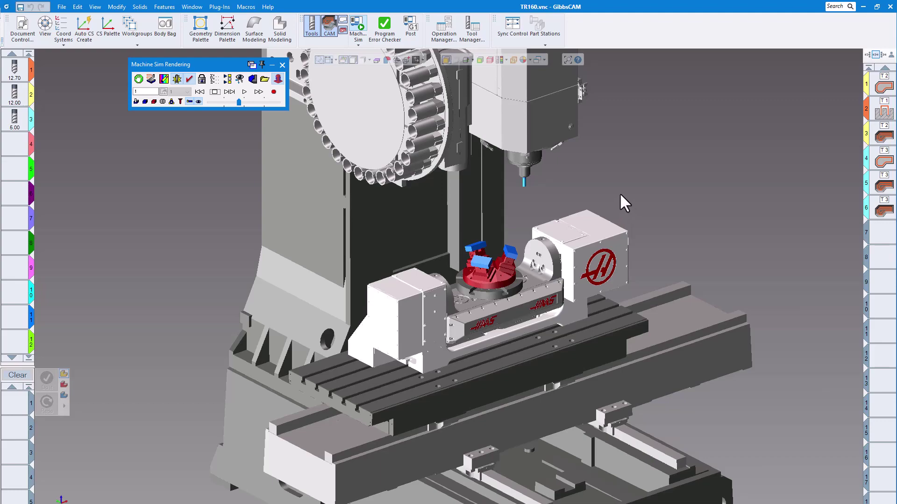
Rotate the machine view around the table to an isometric angle using the Right arrow key.
scroll(612, 193, up, 4)
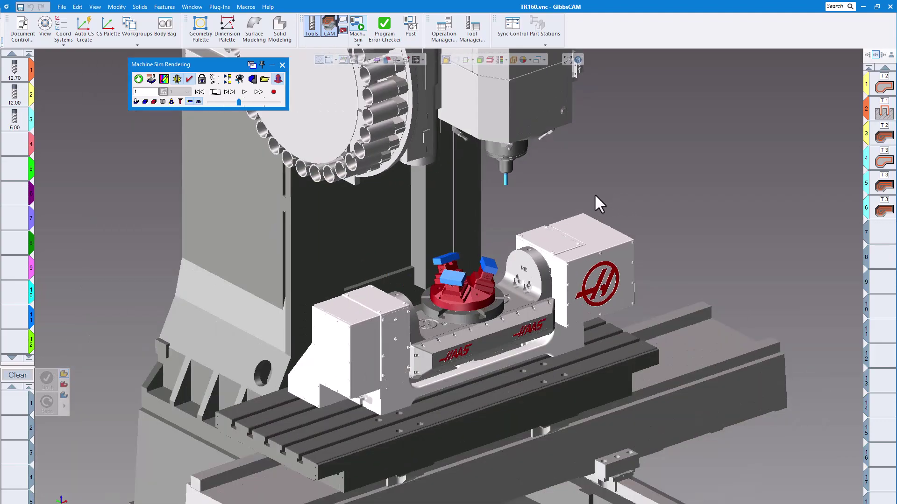
key(Right)
key(Right)
key(Right)
key(Right)
key(Right)
key(Right)
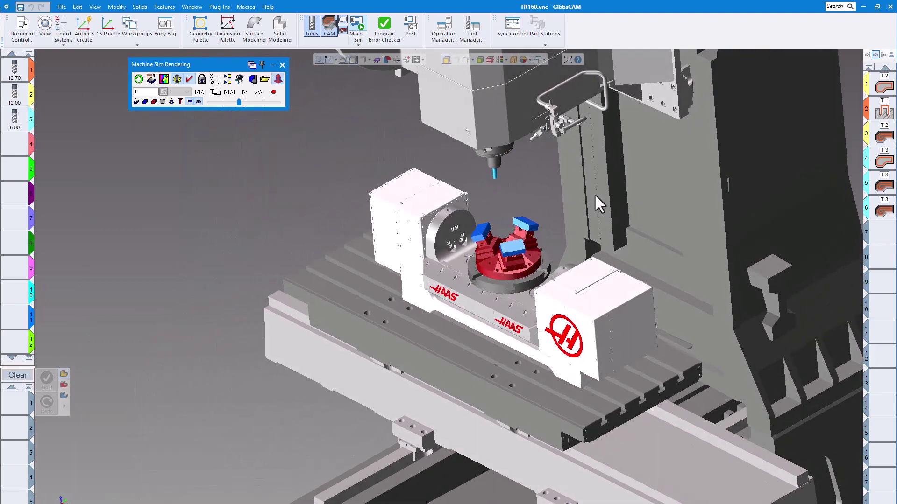
key(Right)
key(Right)
key(Right)
key(Right)
key(Right)
key(Right)
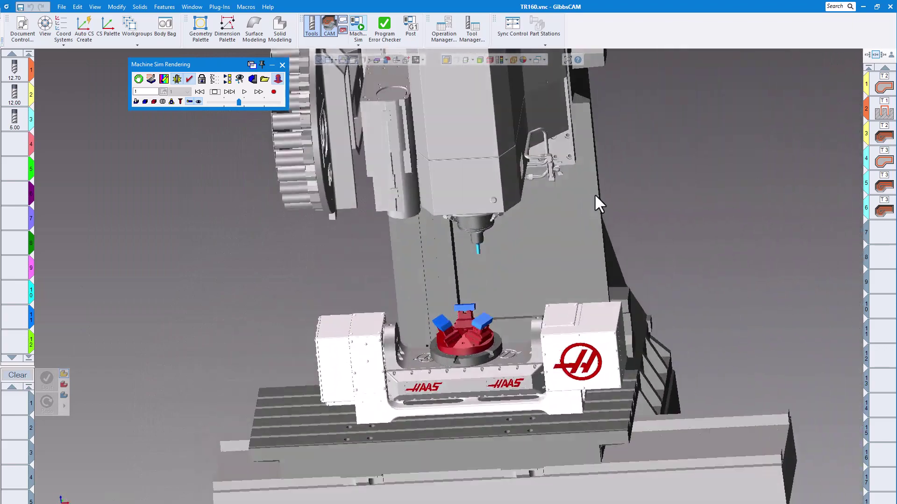
key(Right)
key(Right)
key(Right)
key(Right)
key(Right)
key(Right)
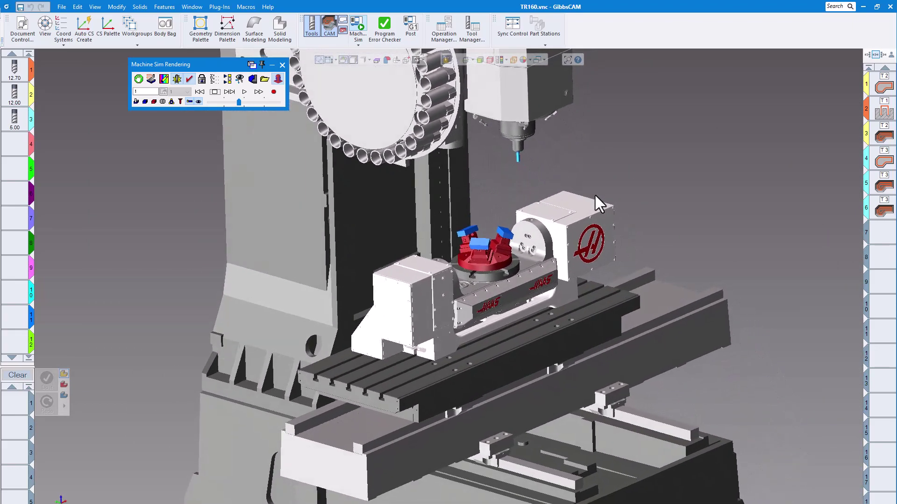
key(Right)
key(Right)
key(Right)
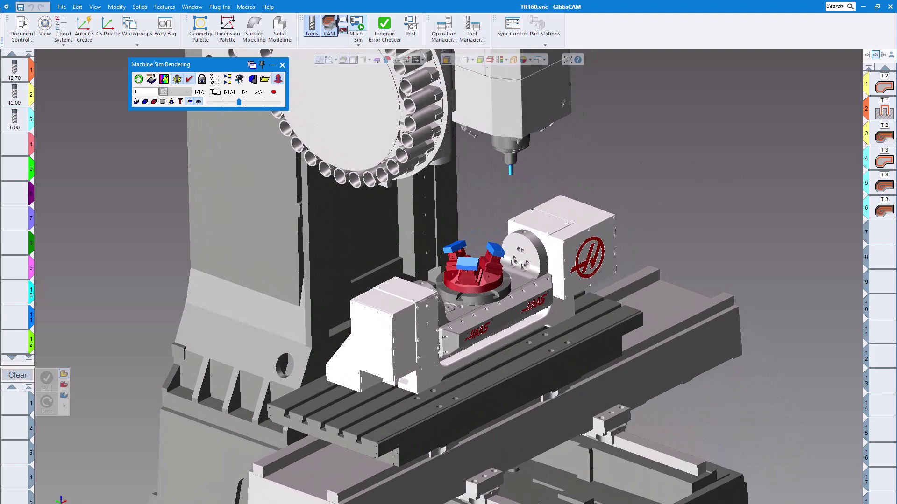